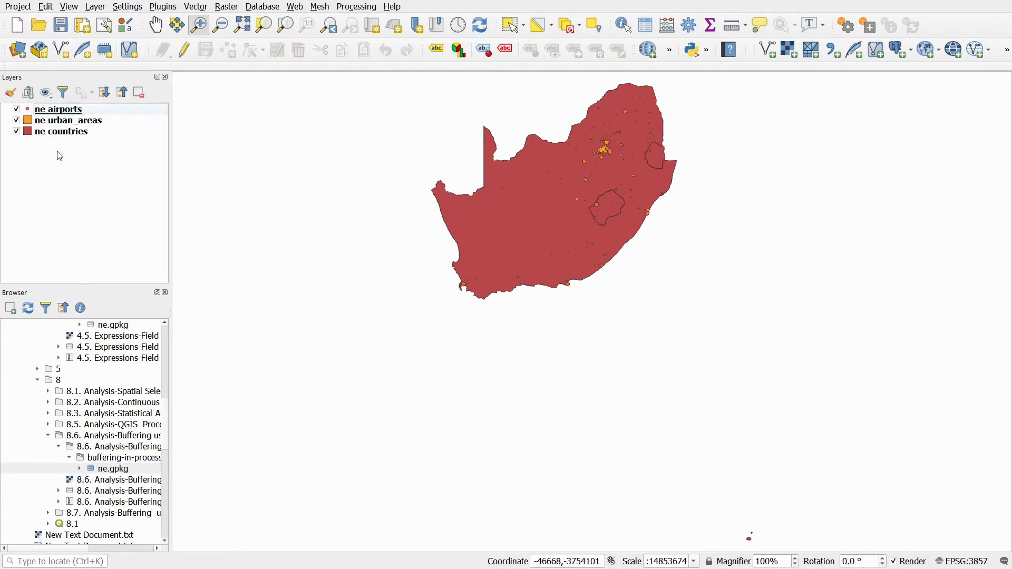
- Zoom into the main urban area and identify the airport point there
click(198, 23)
drag(582, 124, 639, 175)
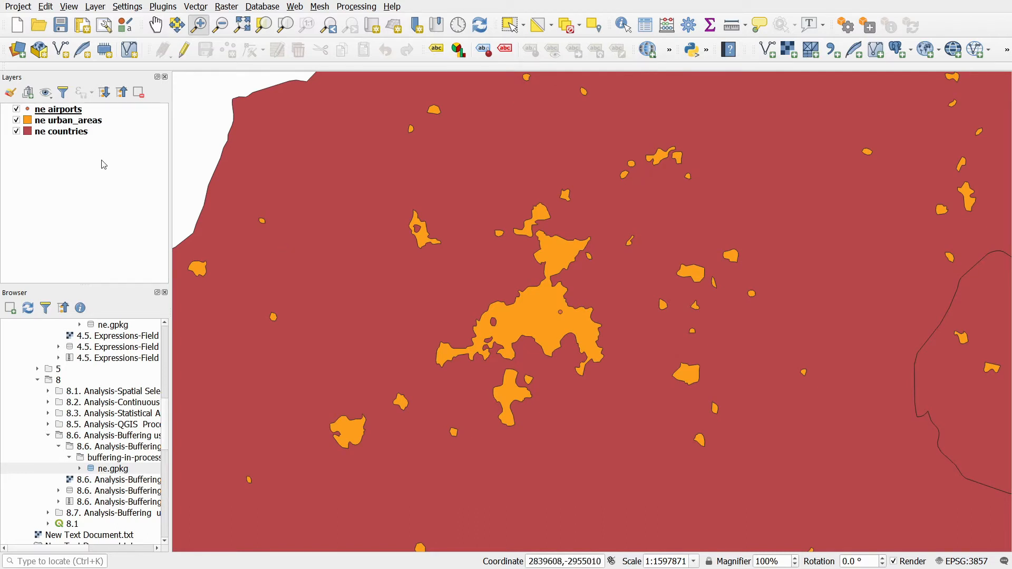
click(624, 25)
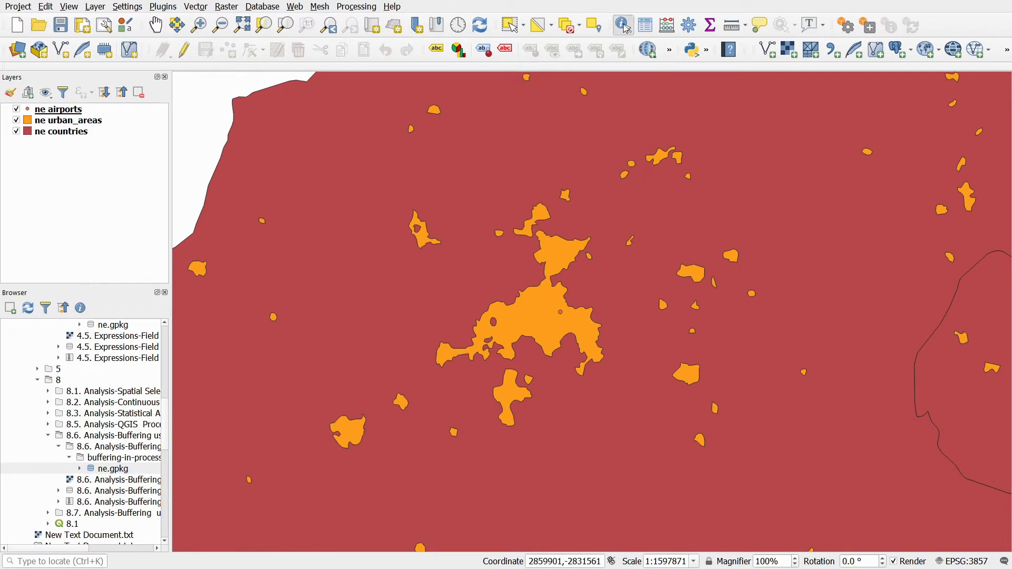
click(565, 315)
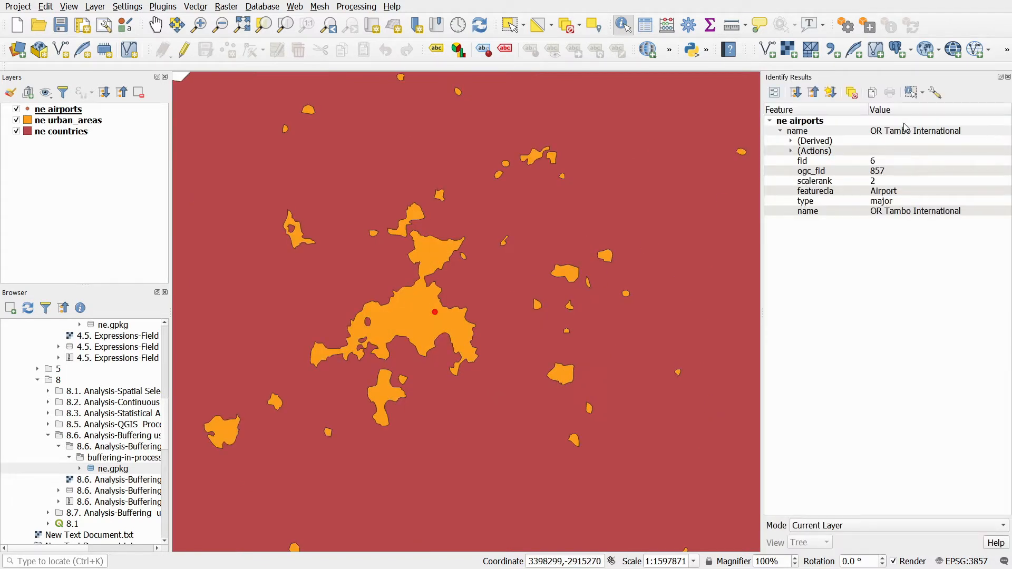
- Select the OR Tambo International airport on the map and in the airports attribute table, then clear the selection
click(509, 25)
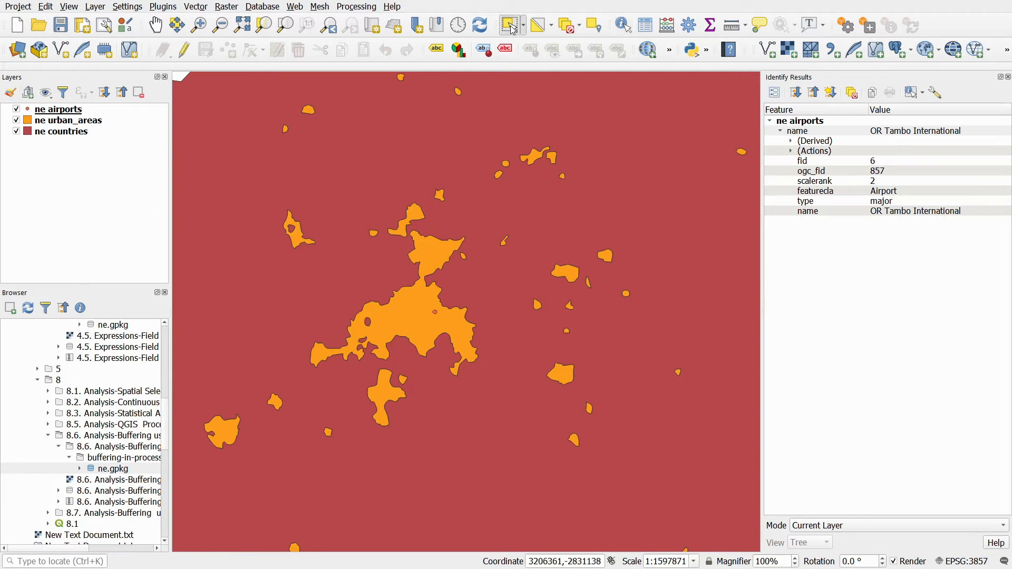
click(435, 311)
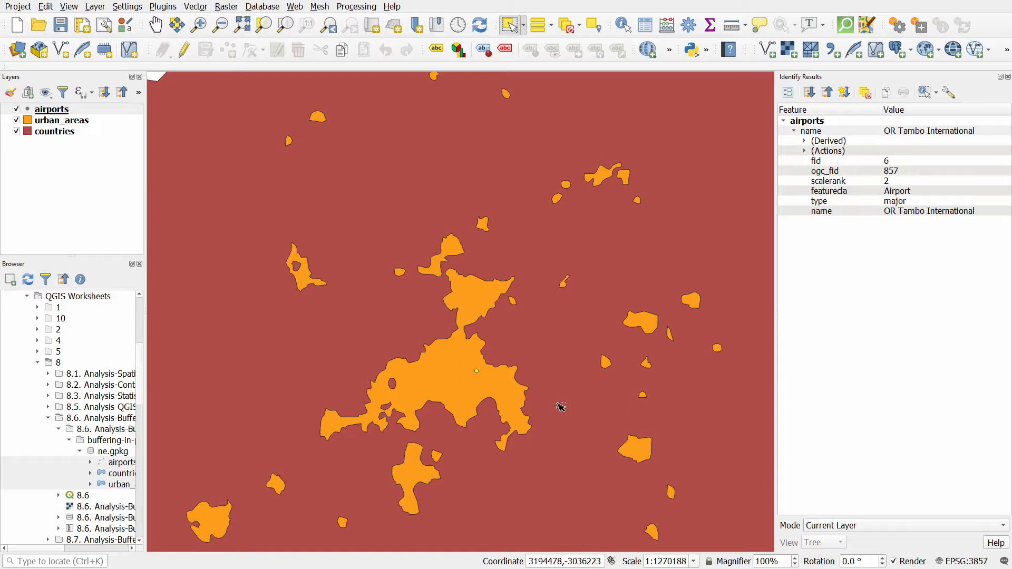
click(71, 111)
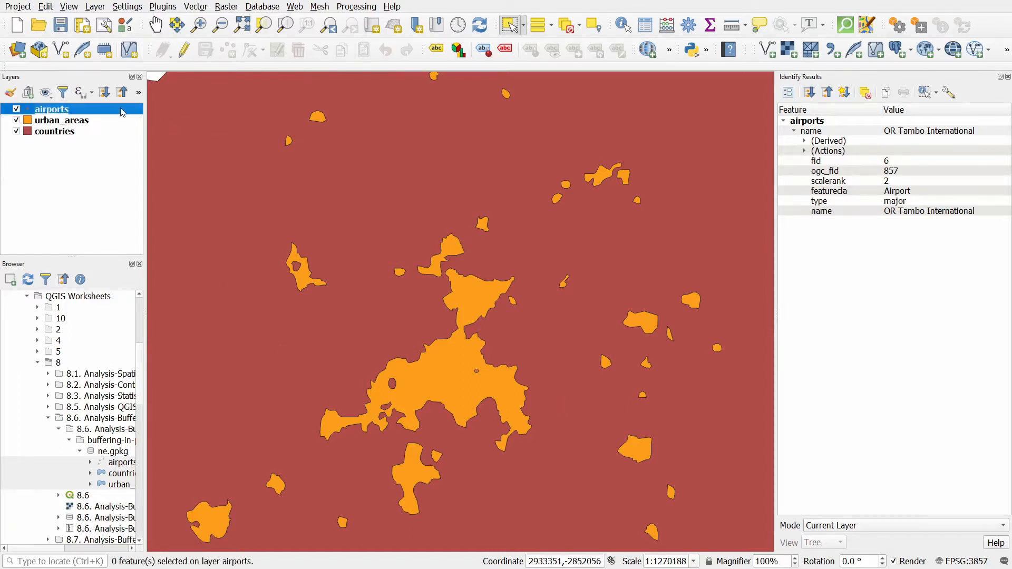
right_click(118, 109)
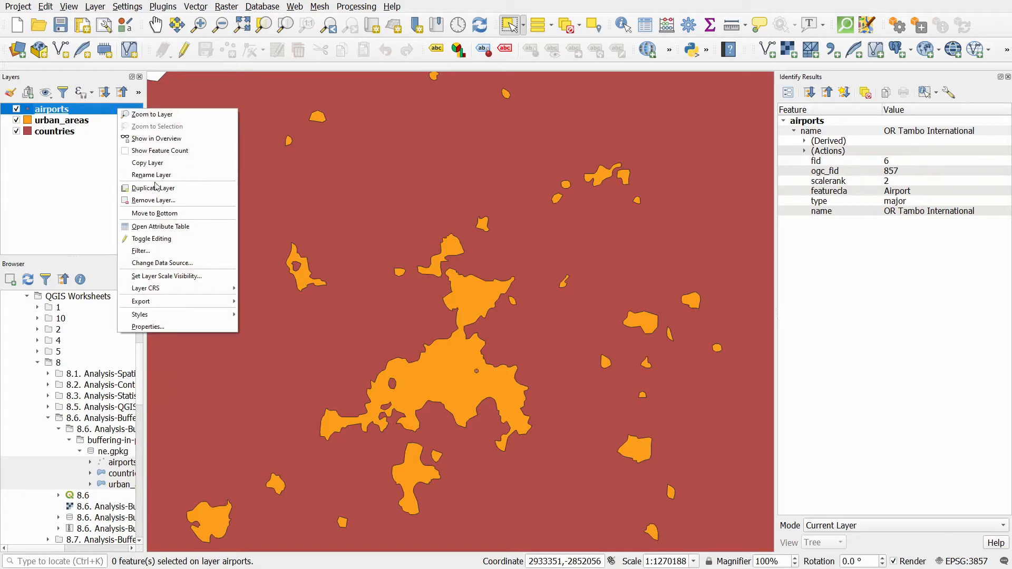
click(161, 229)
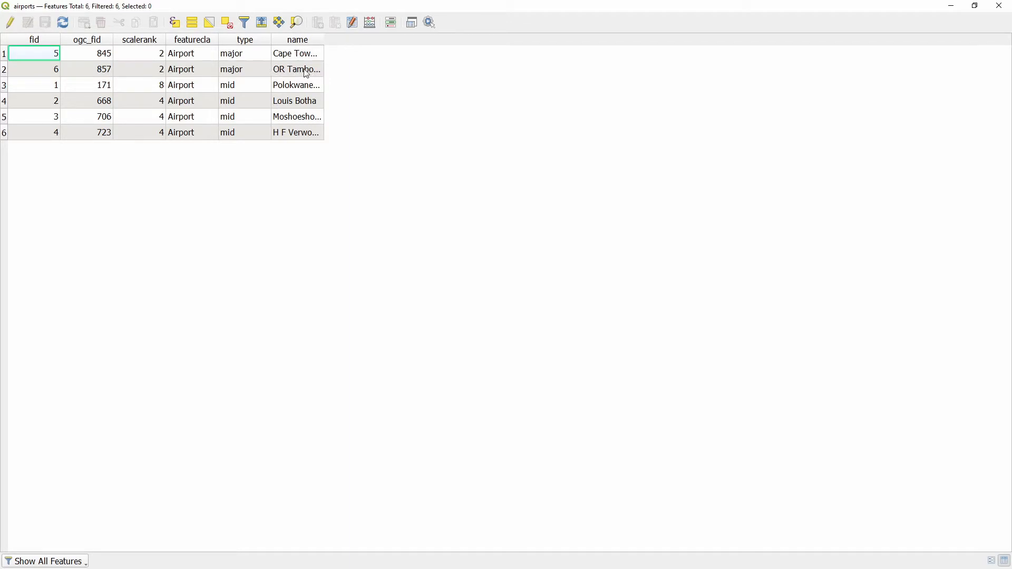
click(5, 71)
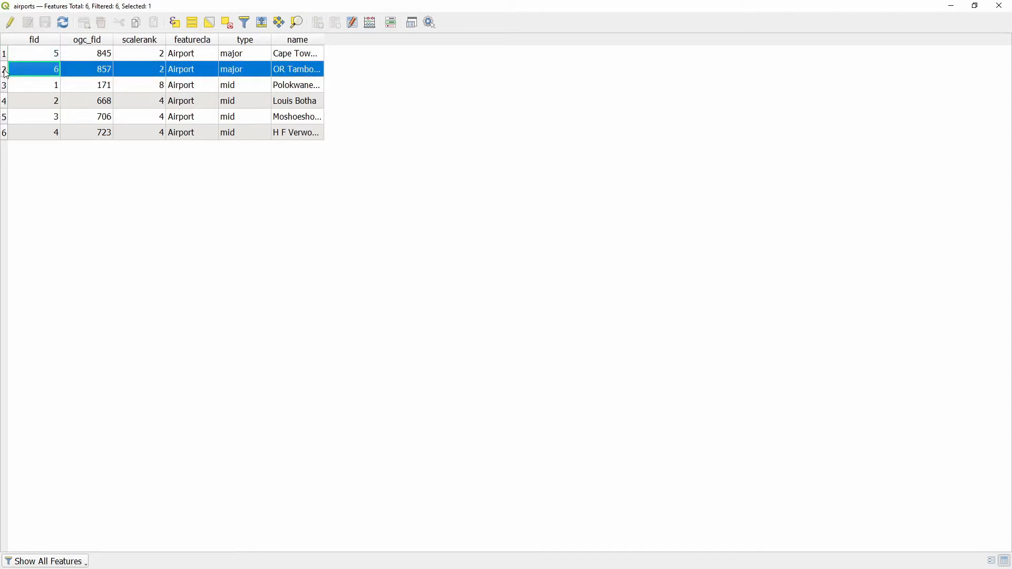
click(952, 7)
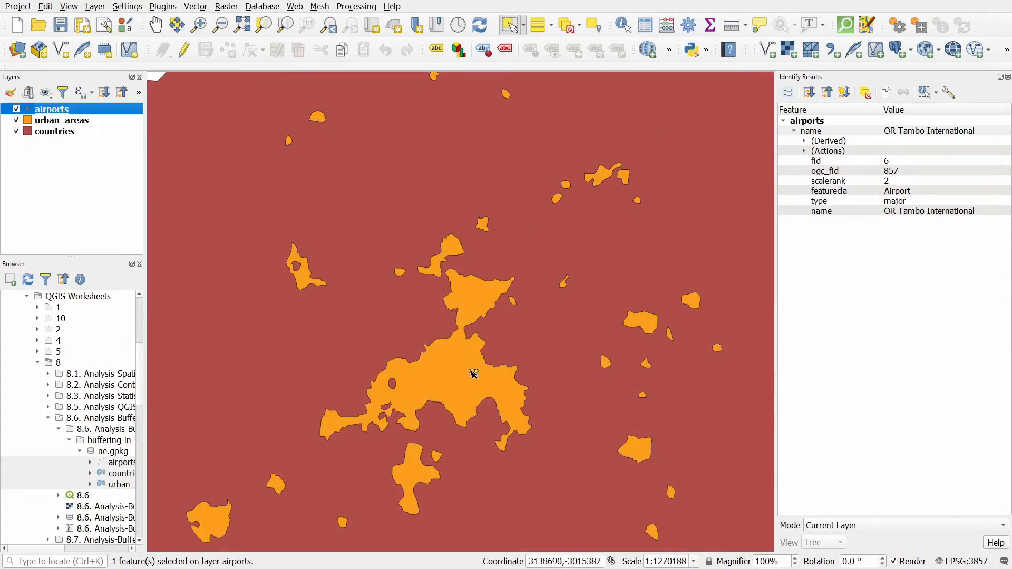
click(570, 30)
- Open Select by Expression for the airports layer and insert the "name" field into the expression
click(538, 24)
click(551, 25)
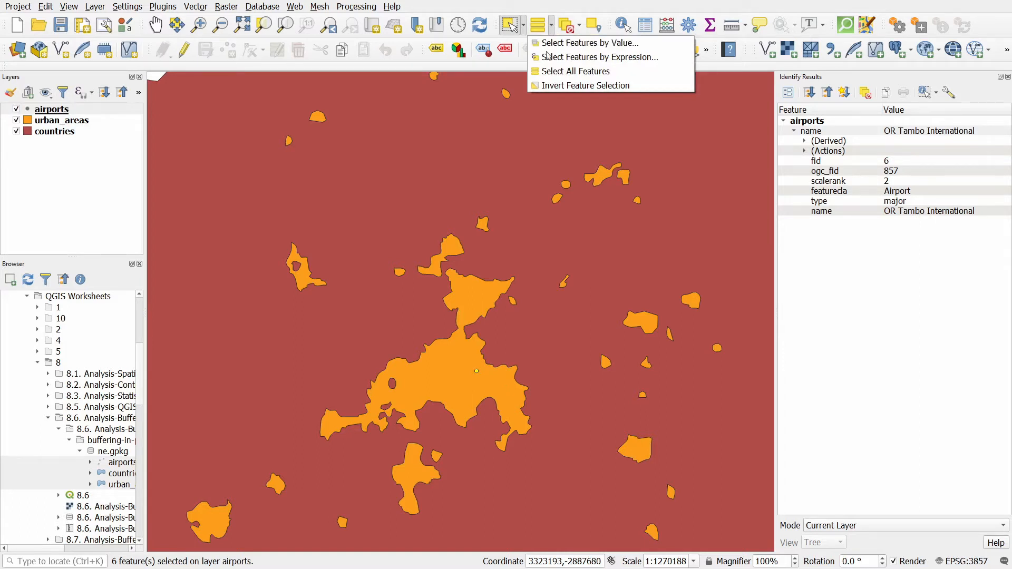
click(576, 60)
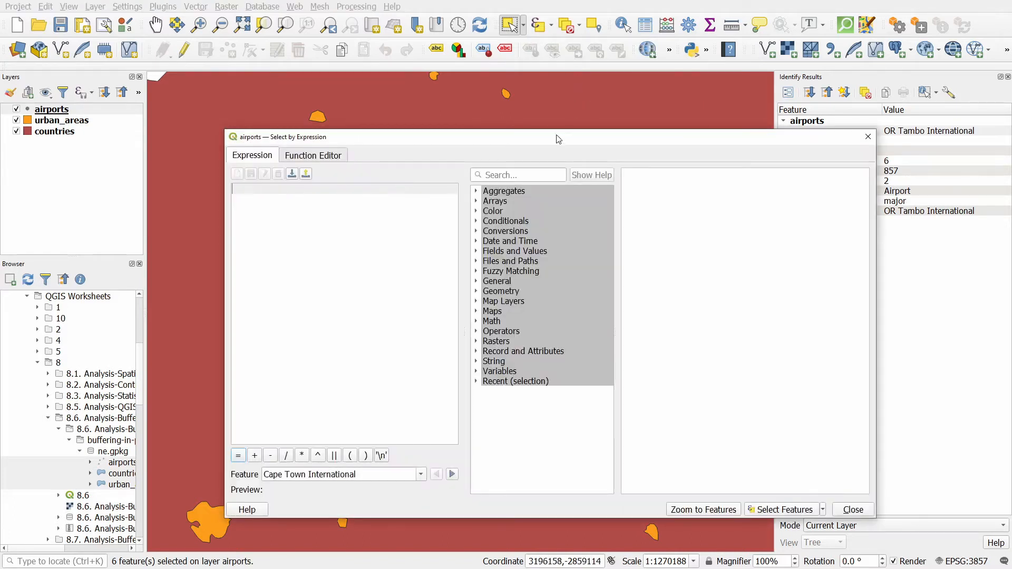
drag(551, 145, 431, 100)
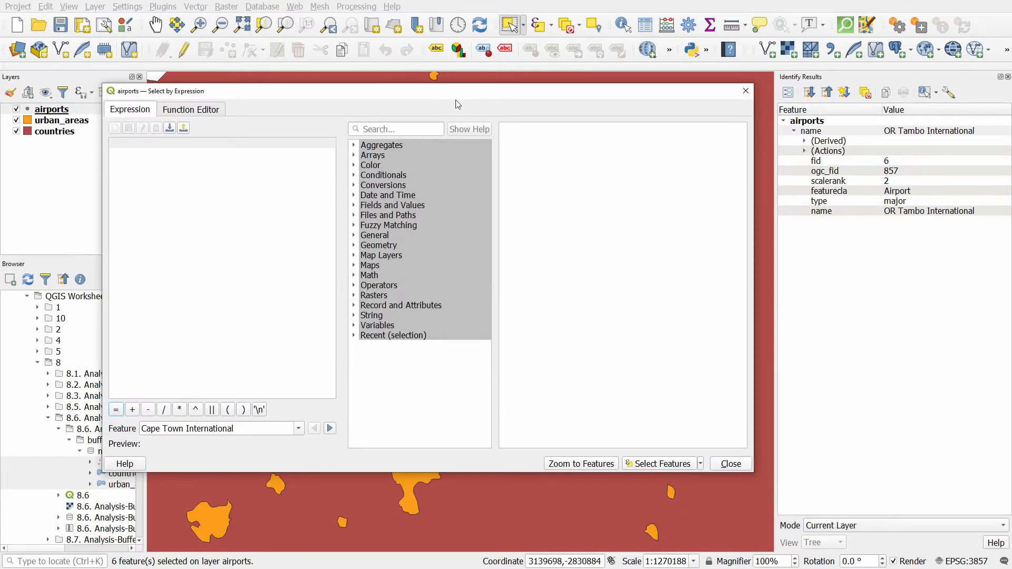
click(355, 206)
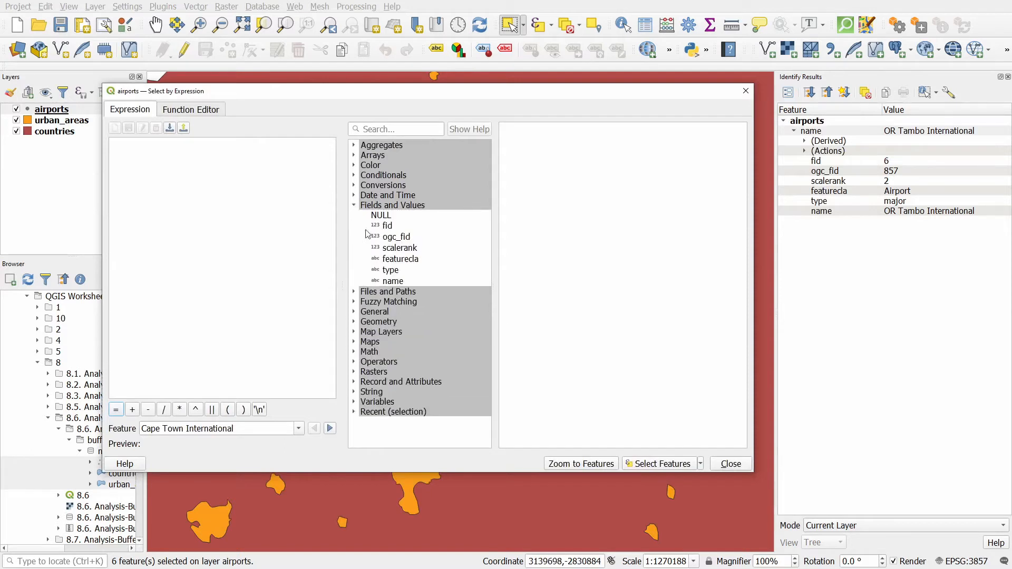
click(393, 281)
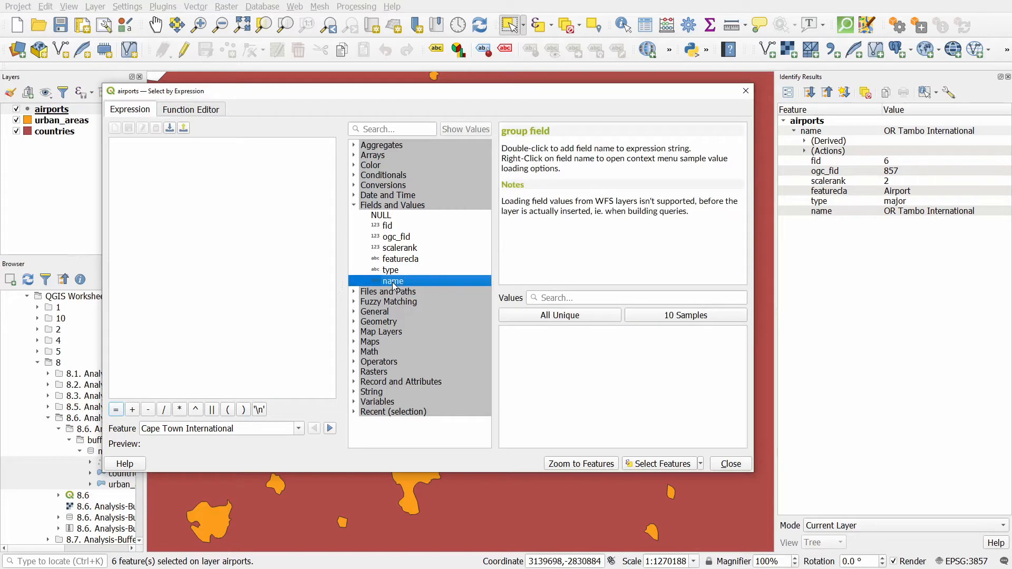
double_click(393, 282)
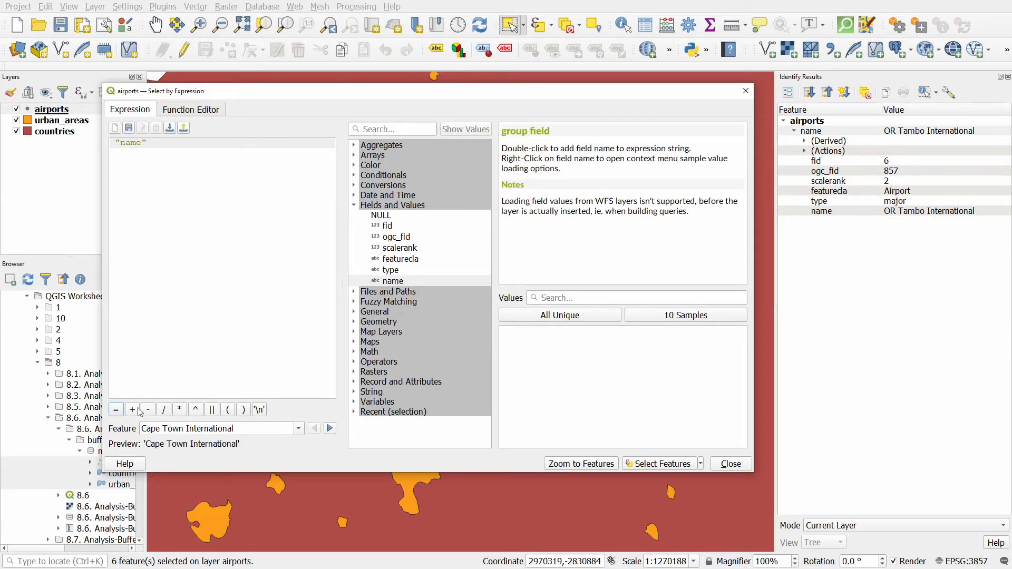
- Complete the expression "name" = 'OR Tambo International' from the field's unique values and close the dialog
click(116, 410)
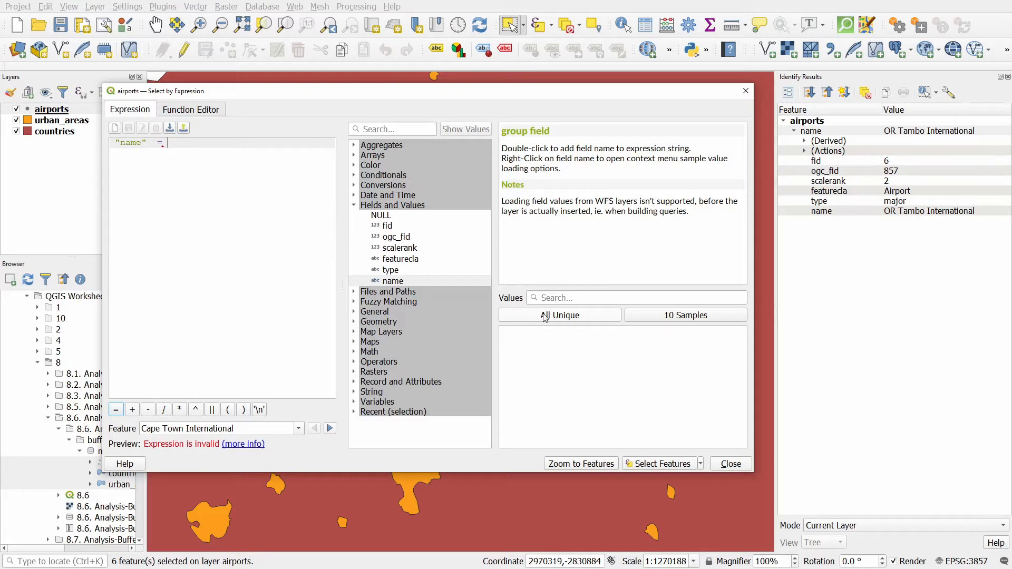
click(576, 319)
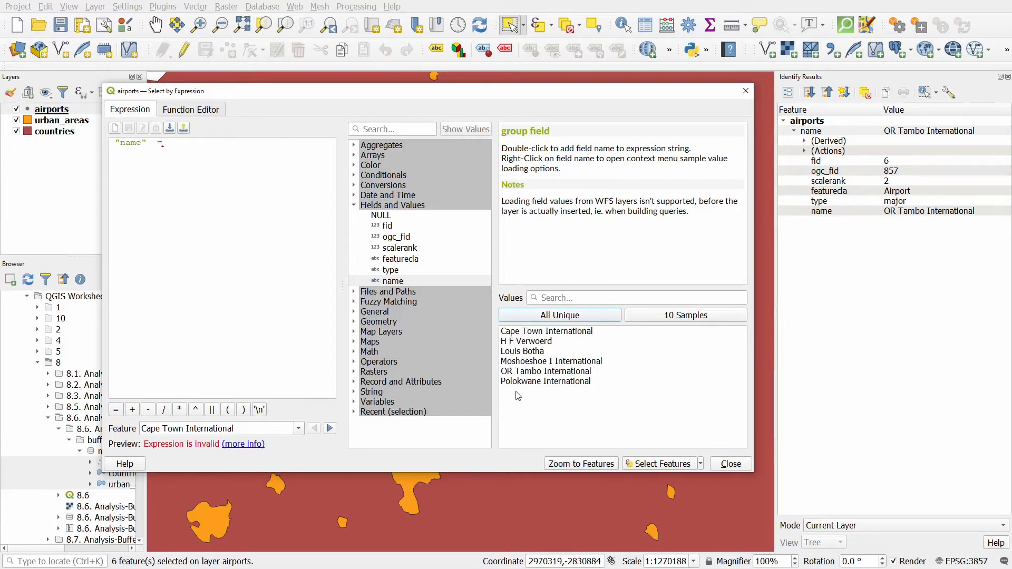
click(530, 373)
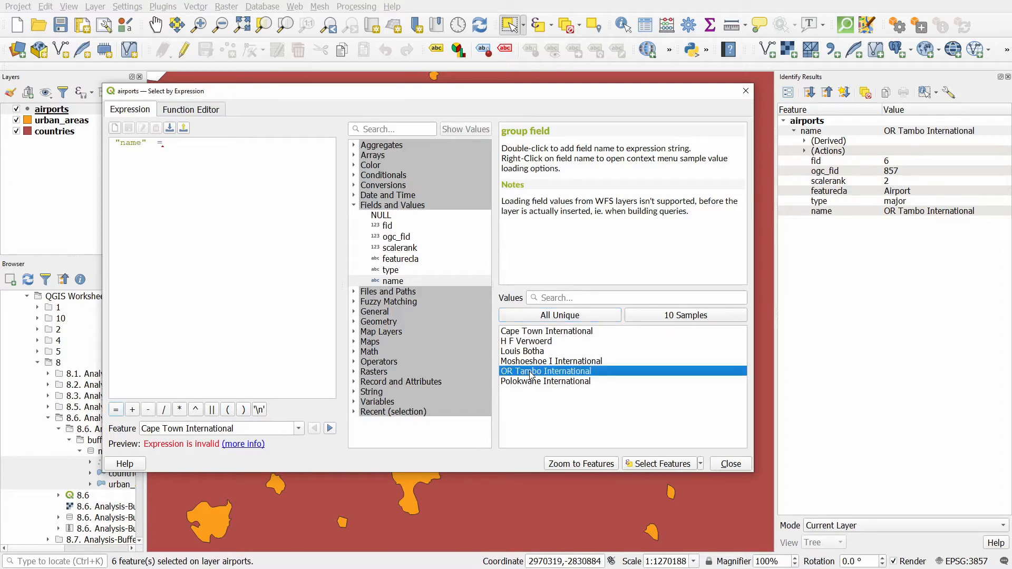
double_click(529, 372)
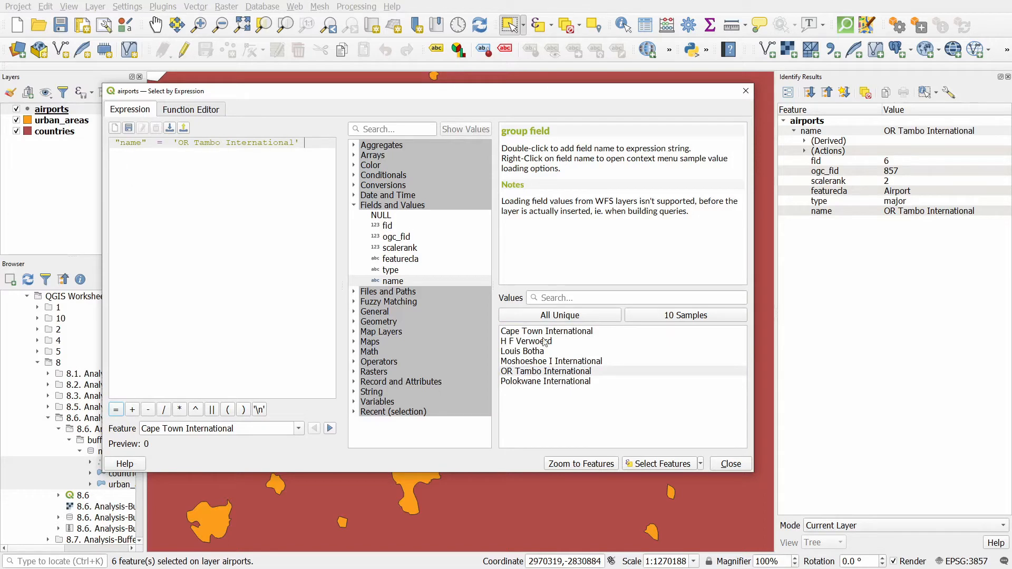
click(731, 464)
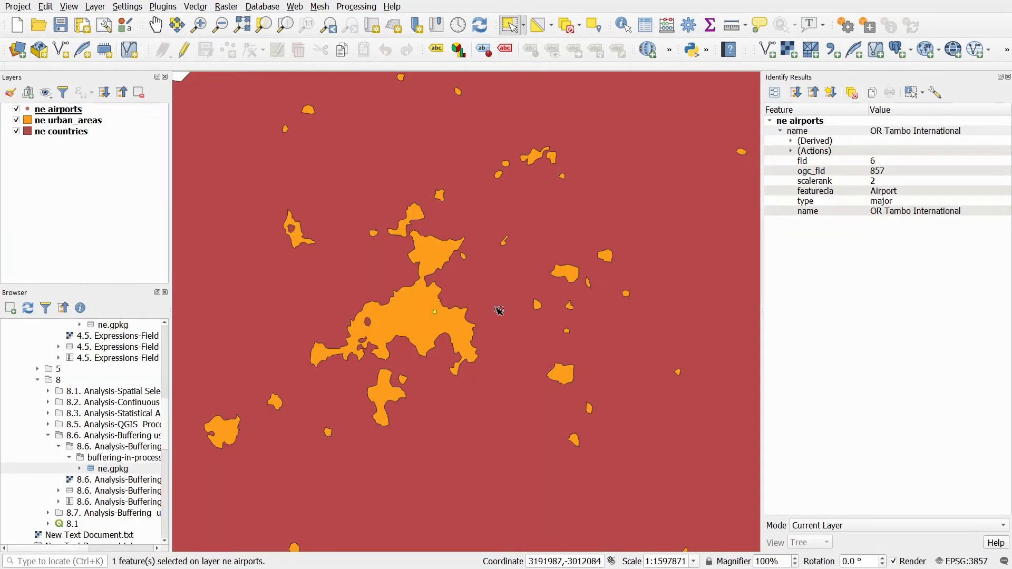
- Close the Identify Results panel and the map overview, and open the Processing Toolbox
click(1007, 77)
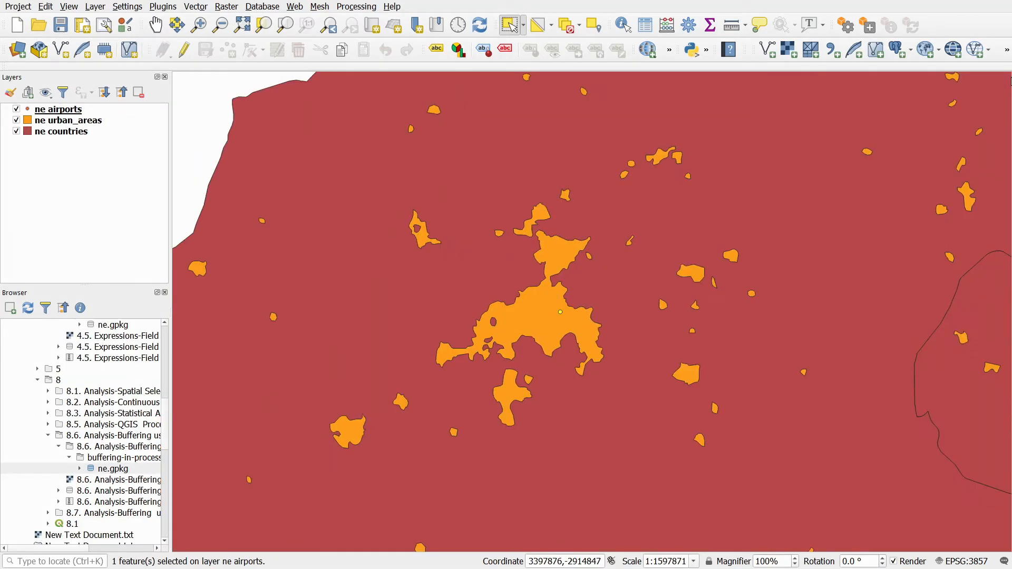
click(357, 7)
click(367, 21)
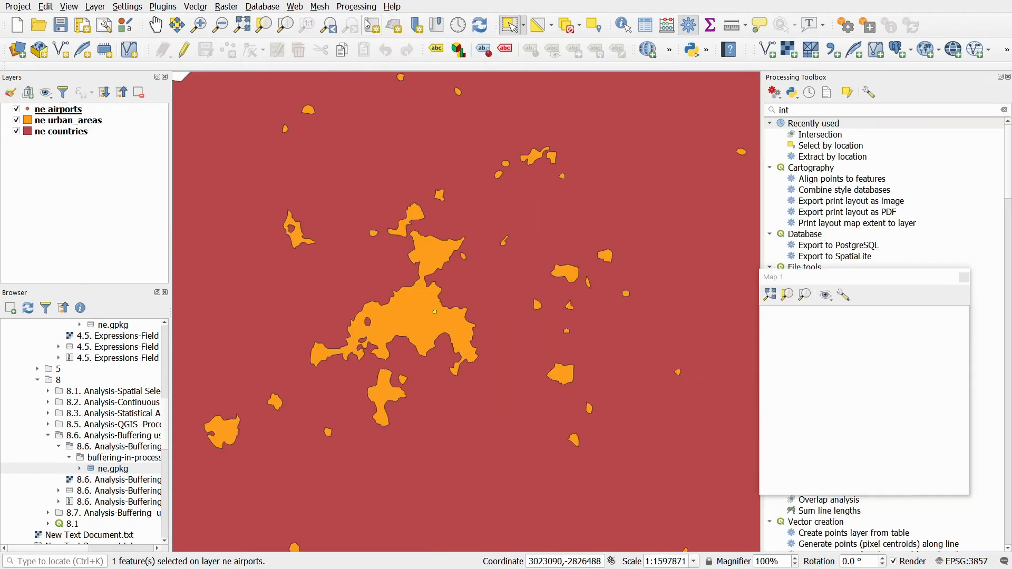
click(964, 278)
- Search the toolbox for "buf" and open the Buffer tool
click(1003, 110)
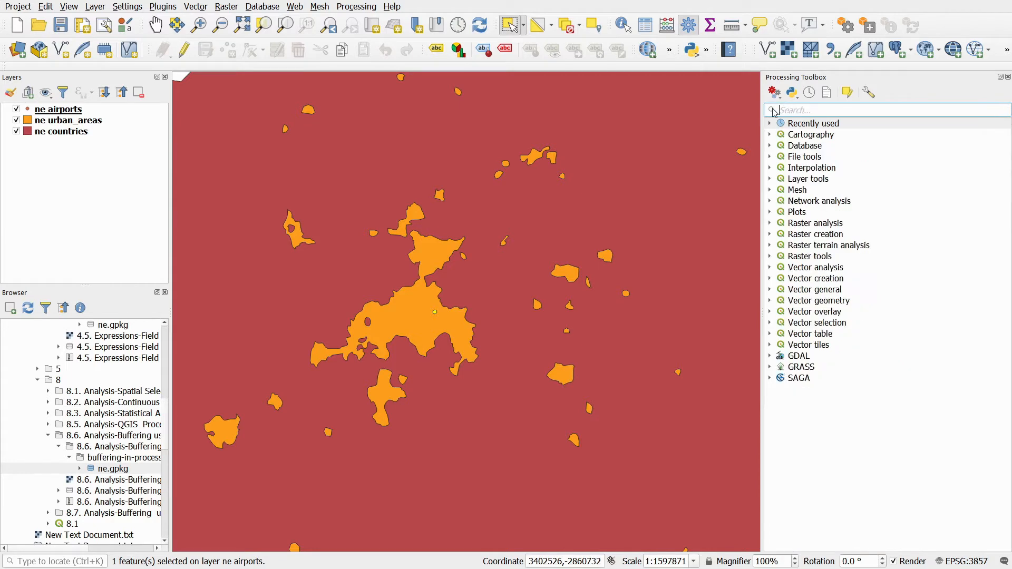
text(b)
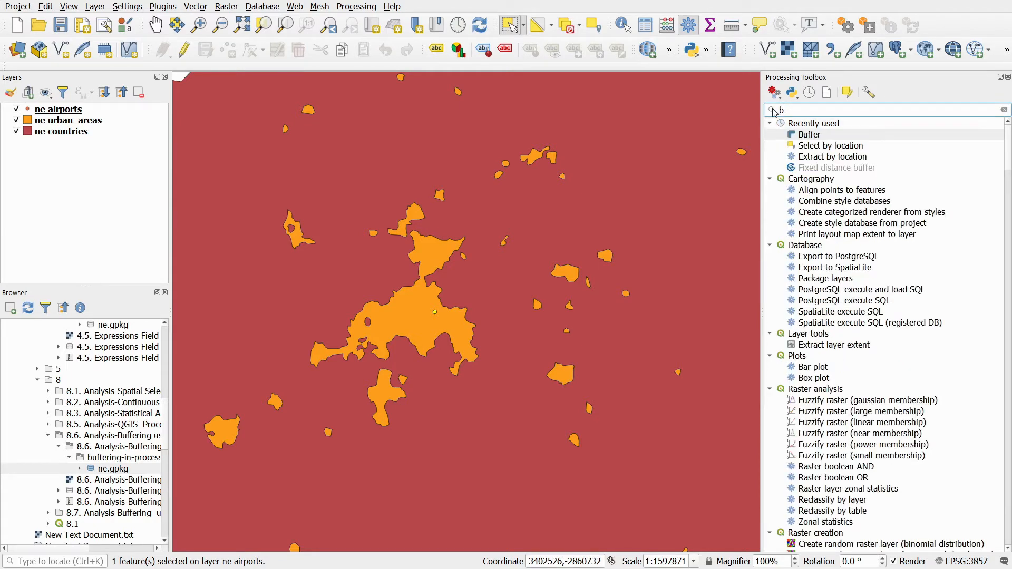
text(uf)
double_click(807, 134)
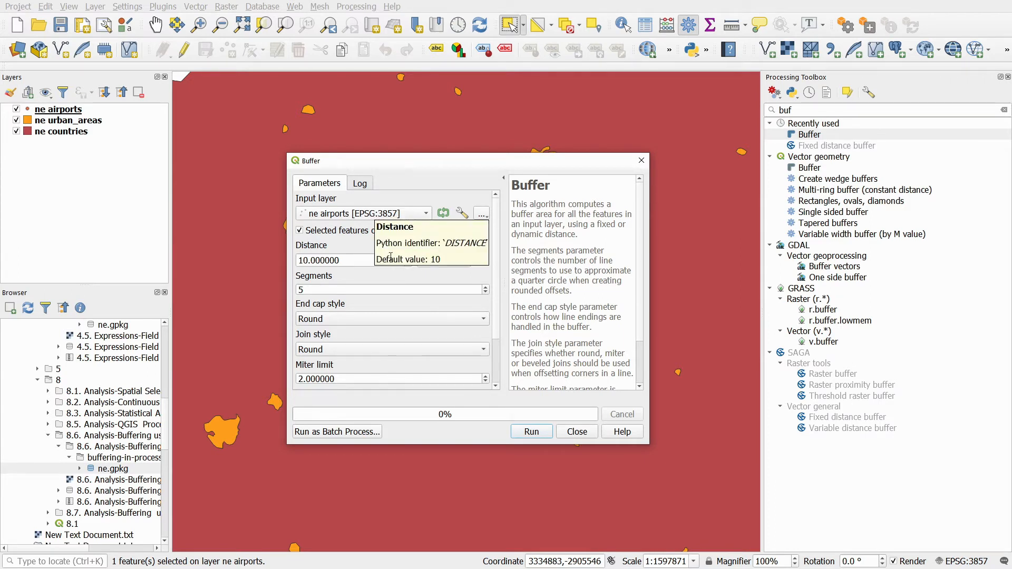
- Set the buffer distance to 50 kilometers and the segments to 10
double_click(348, 255)
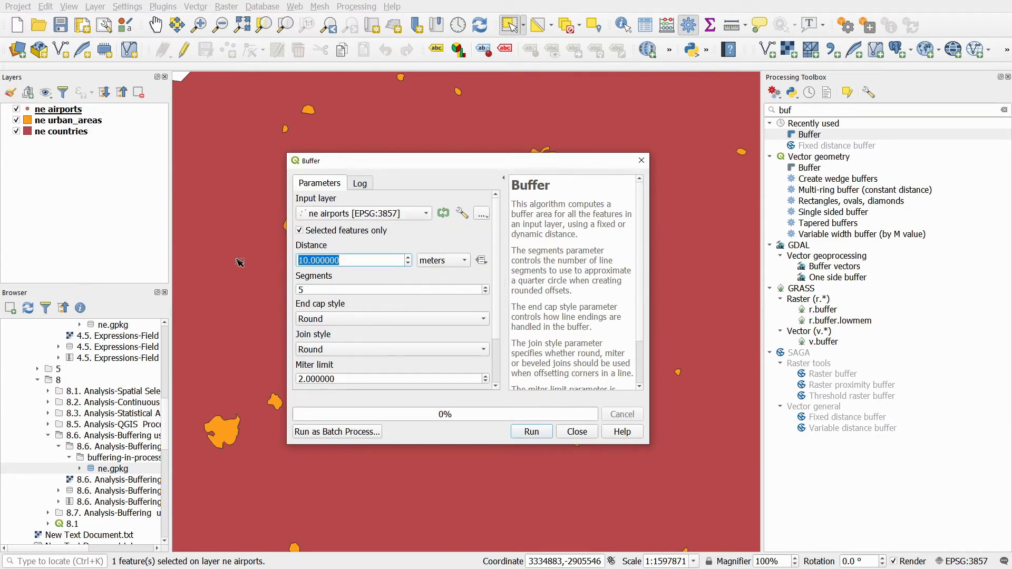
text(50)
click(457, 262)
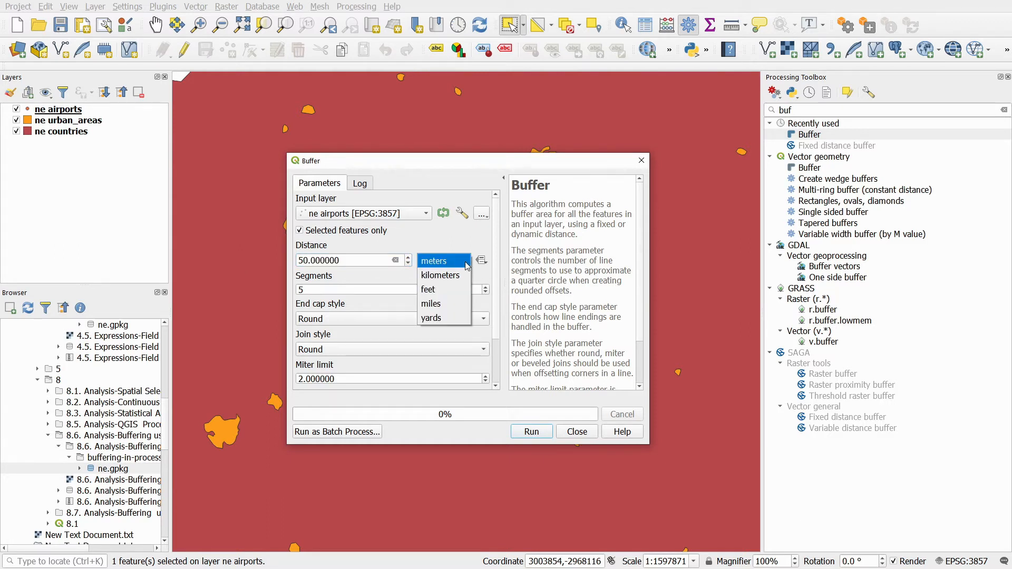
click(456, 275)
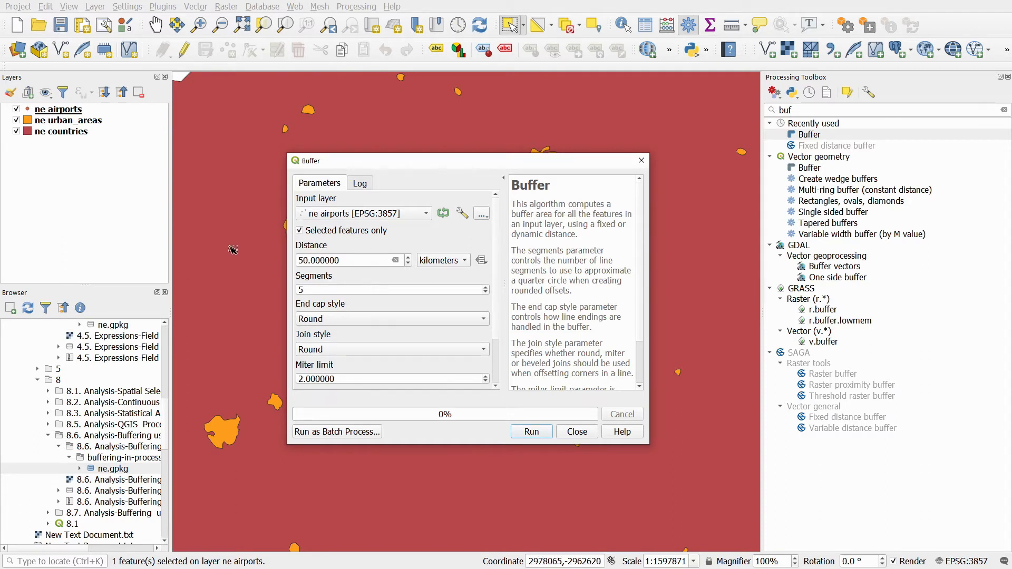
double_click(304, 289)
text(10)
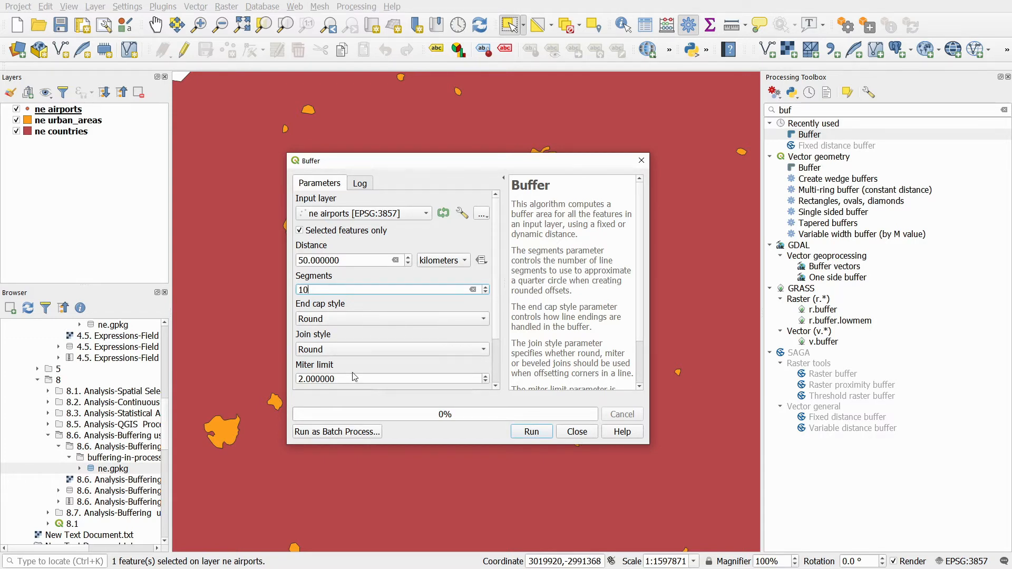
- Run the buffer on the selected airport only with the result dissolved, then close the dialog
scroll(495, 302, down, 2)
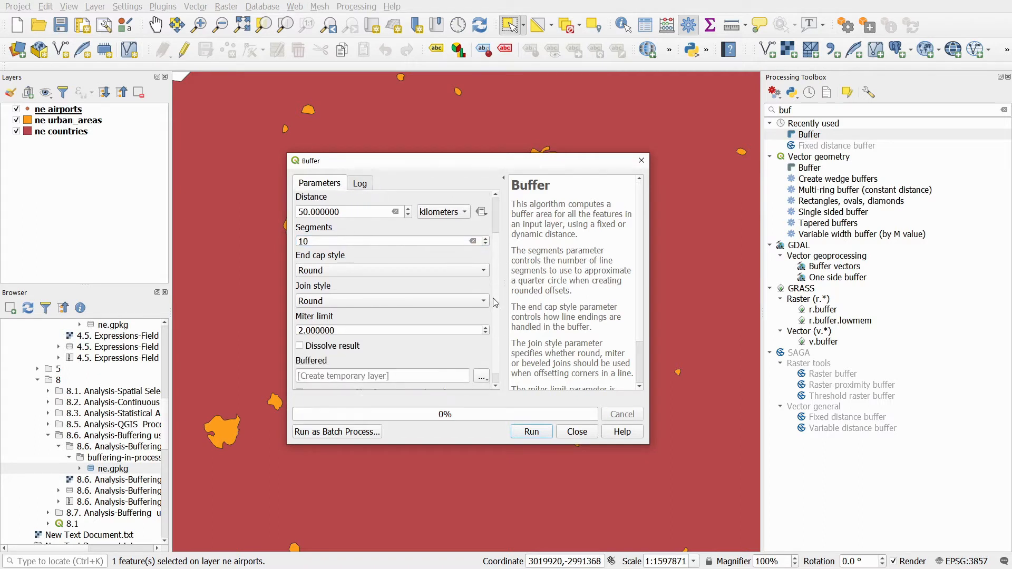
scroll(494, 310, down, 1)
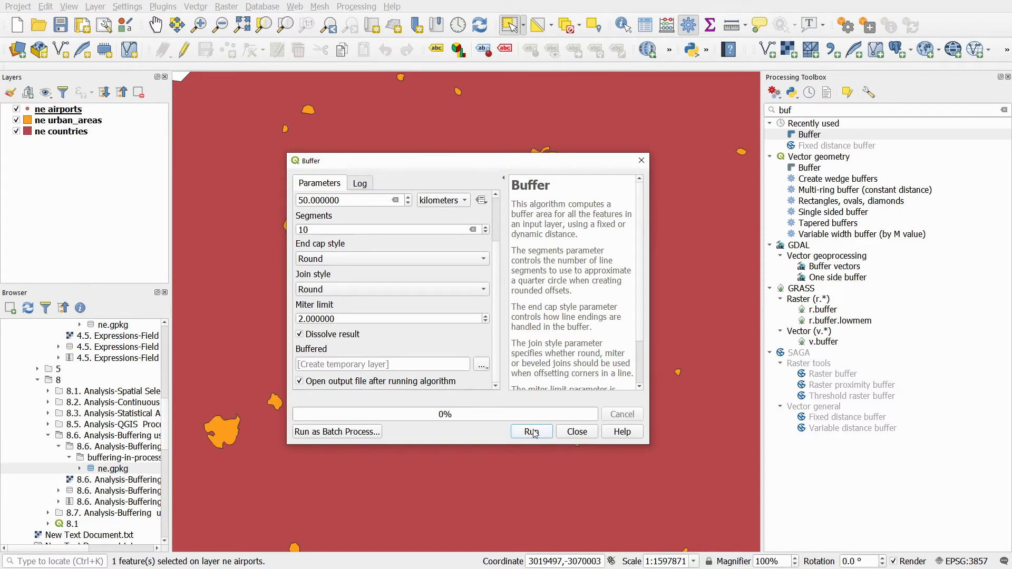
click(531, 432)
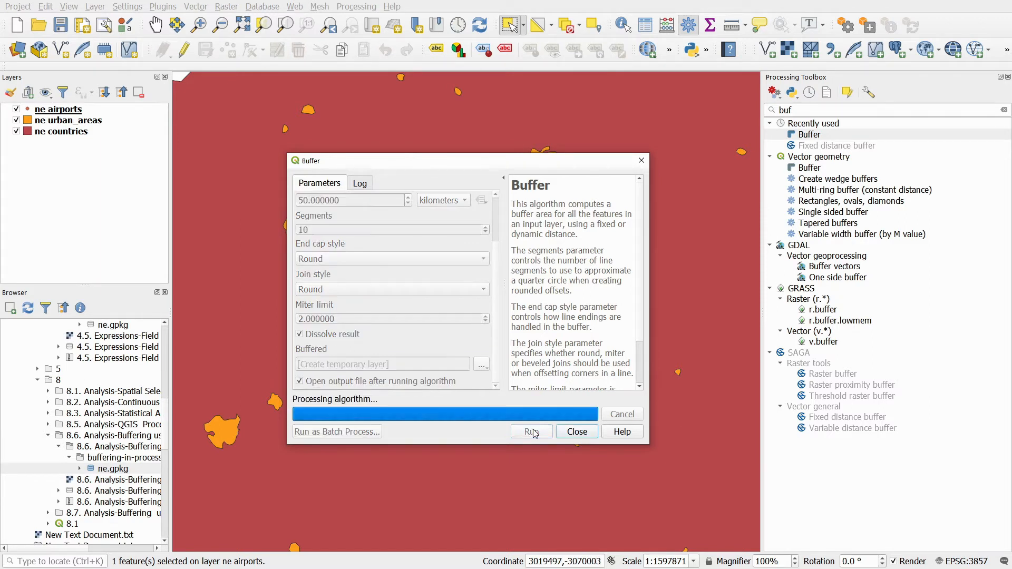
click(641, 161)
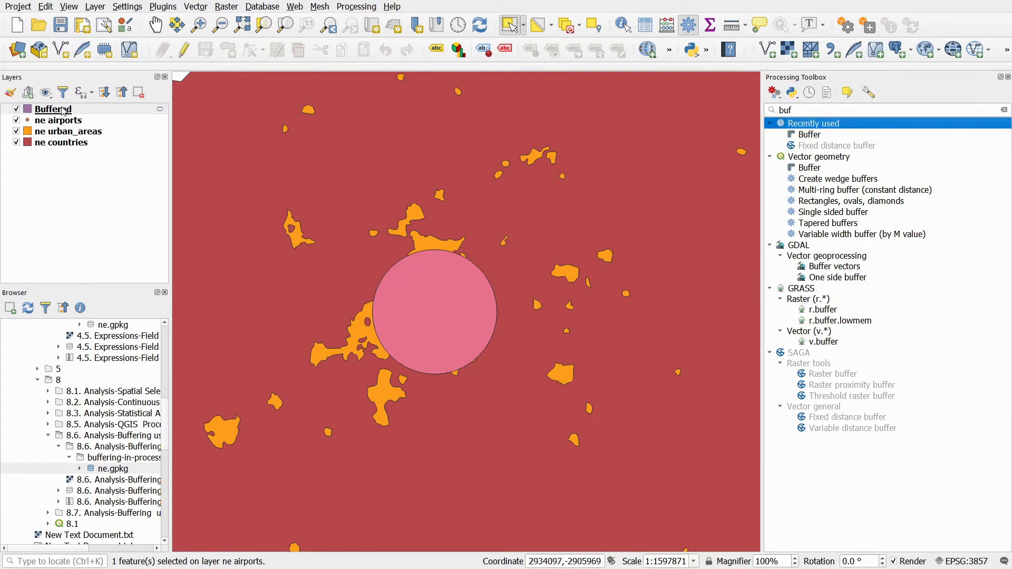
- Move the Buffered layer beneath the ne airports layer
drag(61, 111, 55, 128)
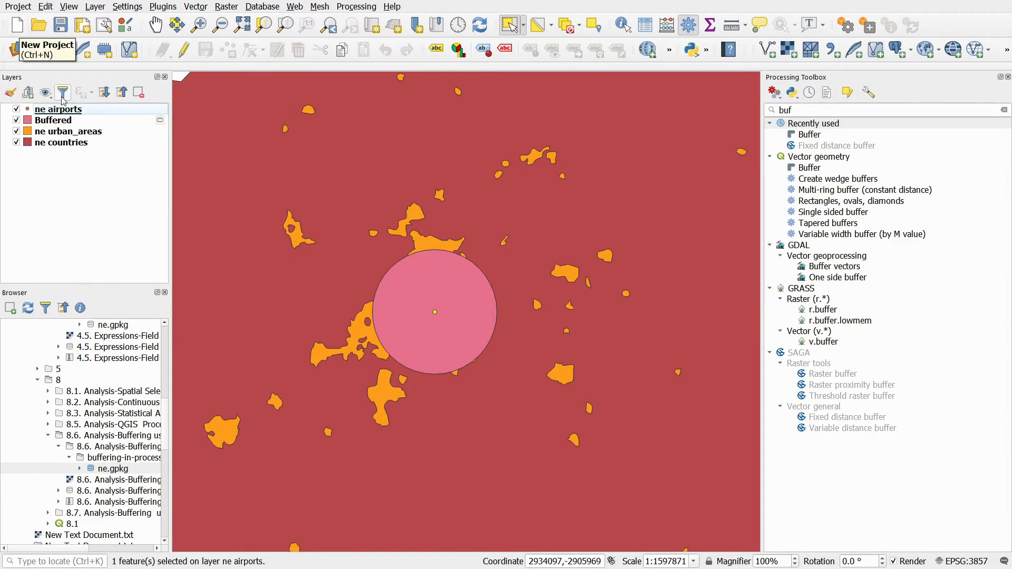
- Open the styling for the ne airports layer and apply the "dot white" marker symbol
click(11, 93)
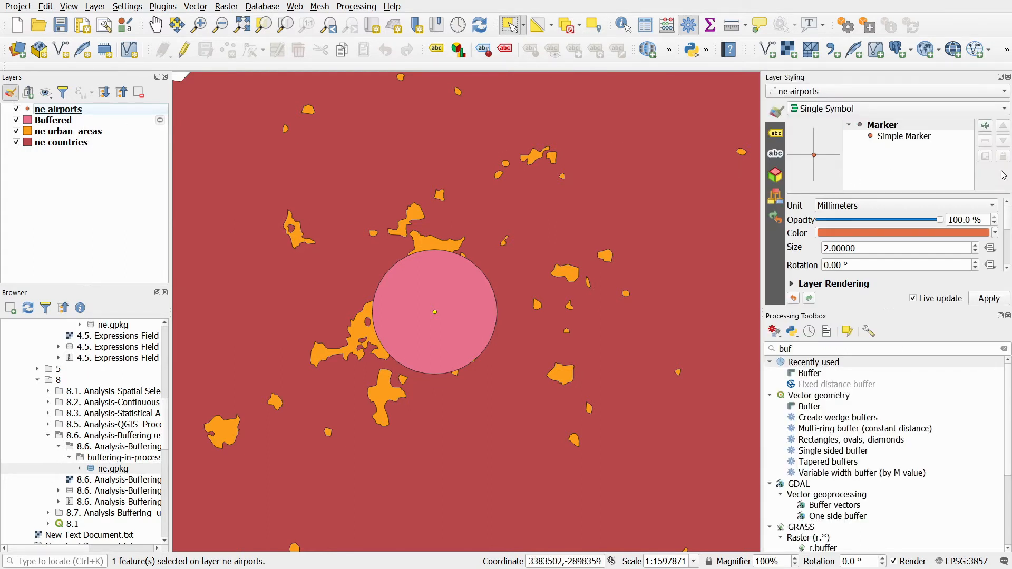
scroll(1009, 220, down, 5)
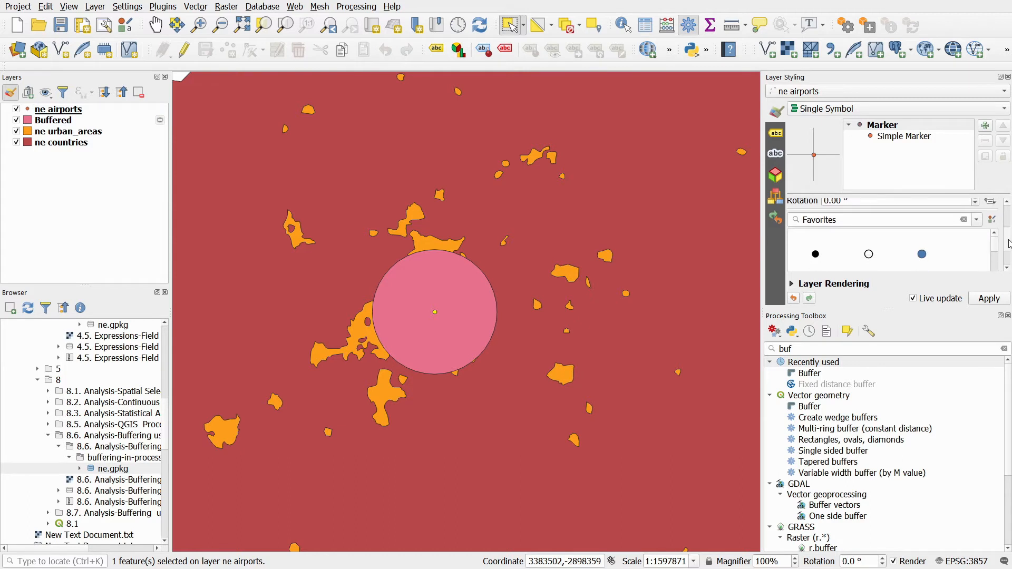
click(866, 232)
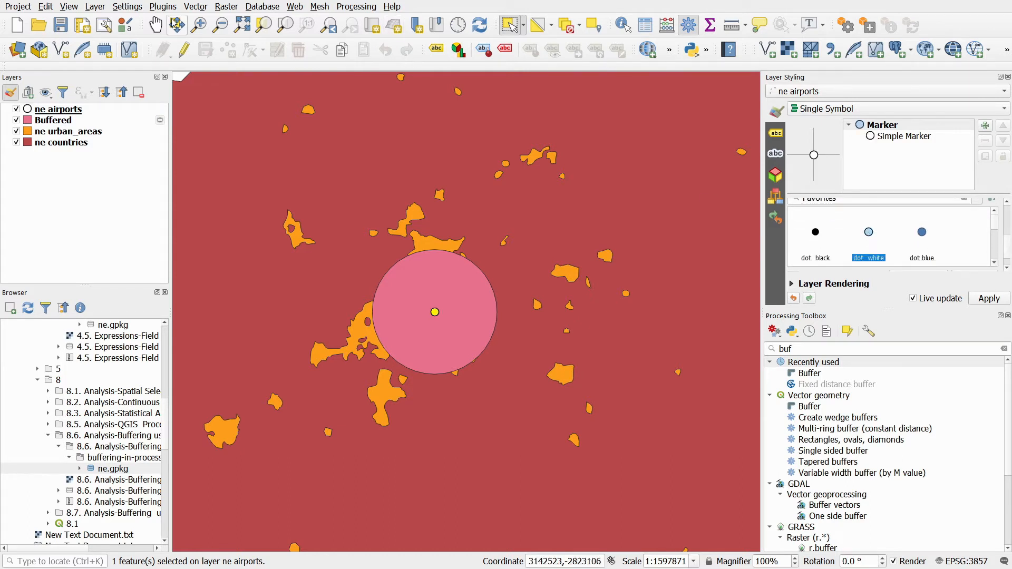
- Zoom in on the buffer around the airport and deselect all features
click(199, 25)
drag(360, 242, 505, 375)
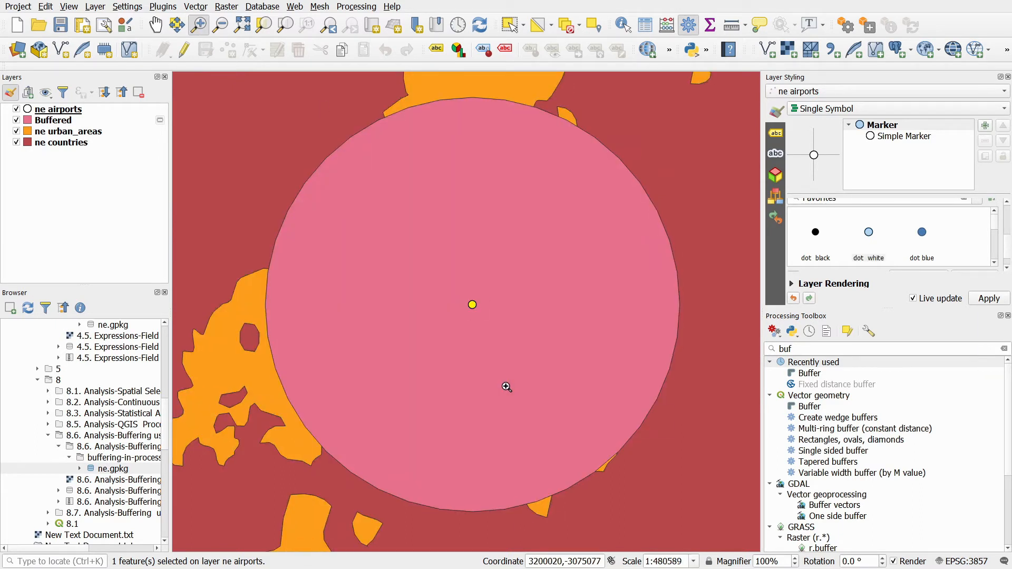
click(567, 27)
- Search the processing toolbox for "in" and open the Intersection tool
drag(794, 346, 780, 345)
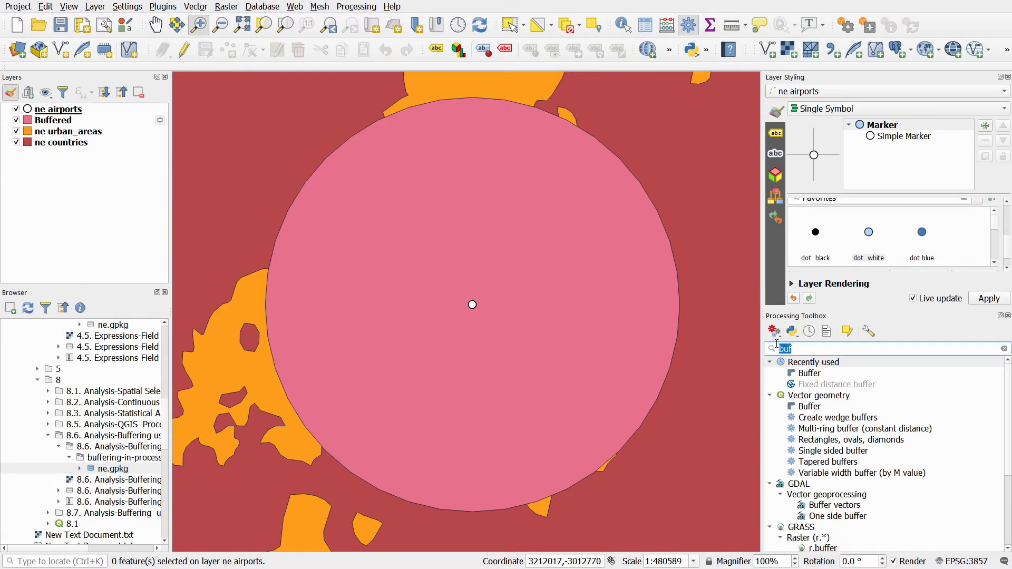
text(in)
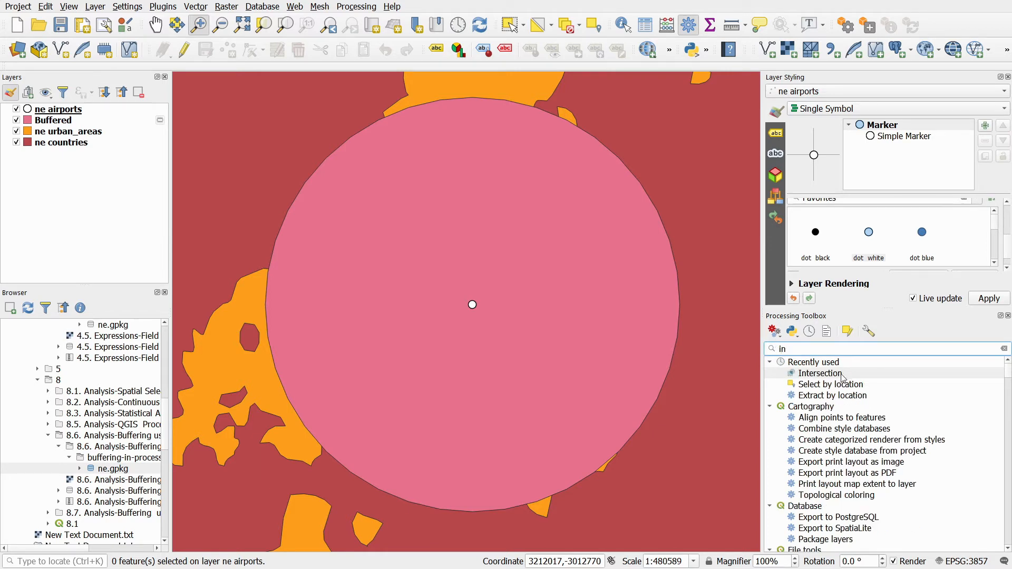
double_click(820, 373)
- Run Intersection with ne urban_areas as the input layer and Buffered as the overlay layer, then close the dialog
scroll(475, 233, down, 1)
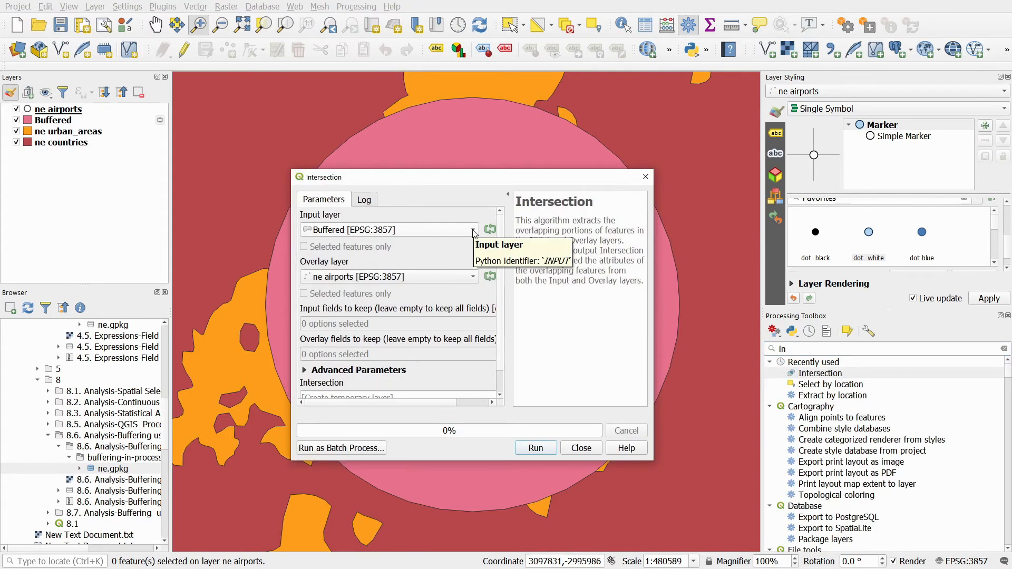
click(475, 233)
click(348, 263)
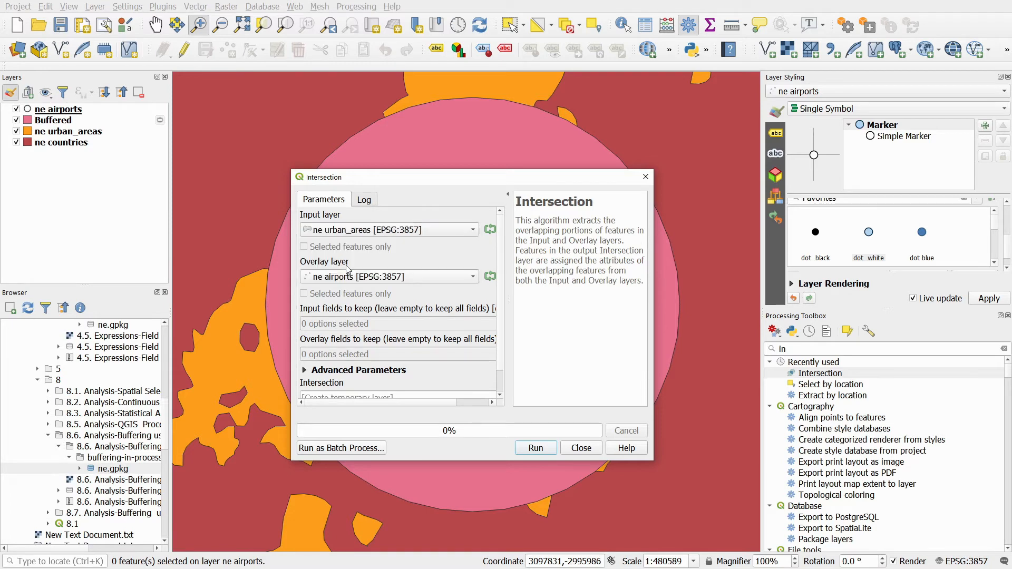
click(476, 280)
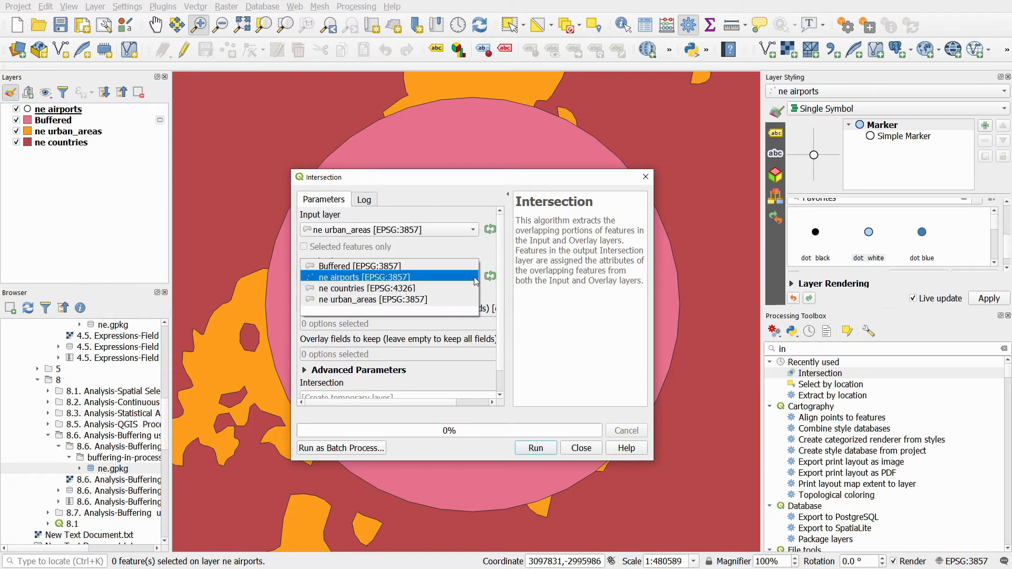
click(345, 266)
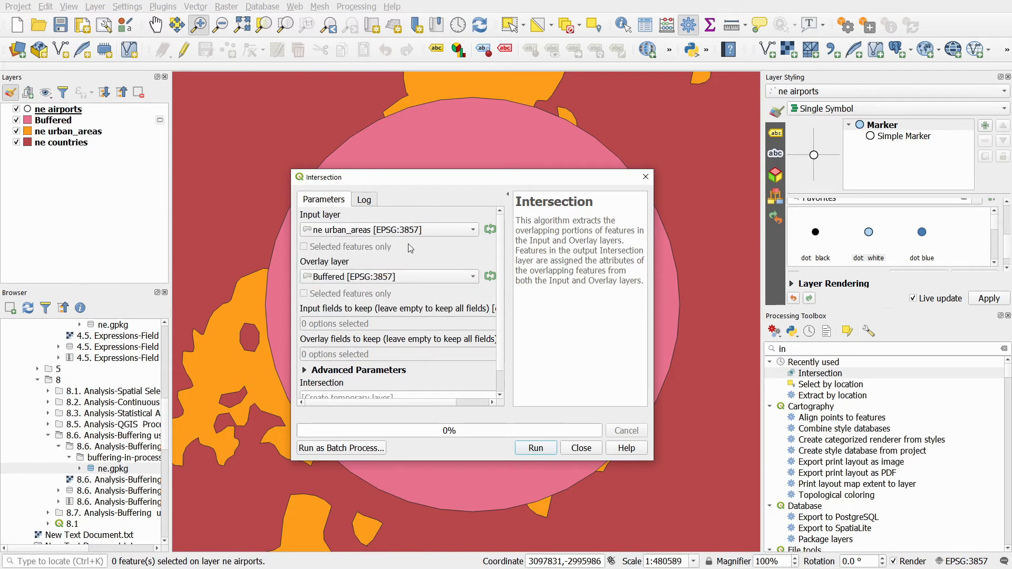
scroll(501, 237, down, 2)
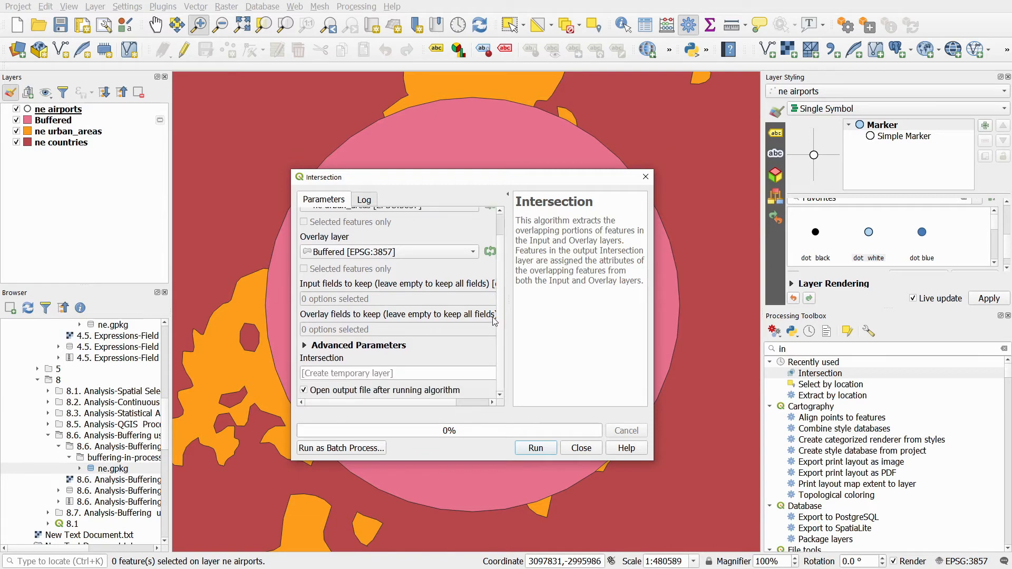
click(542, 451)
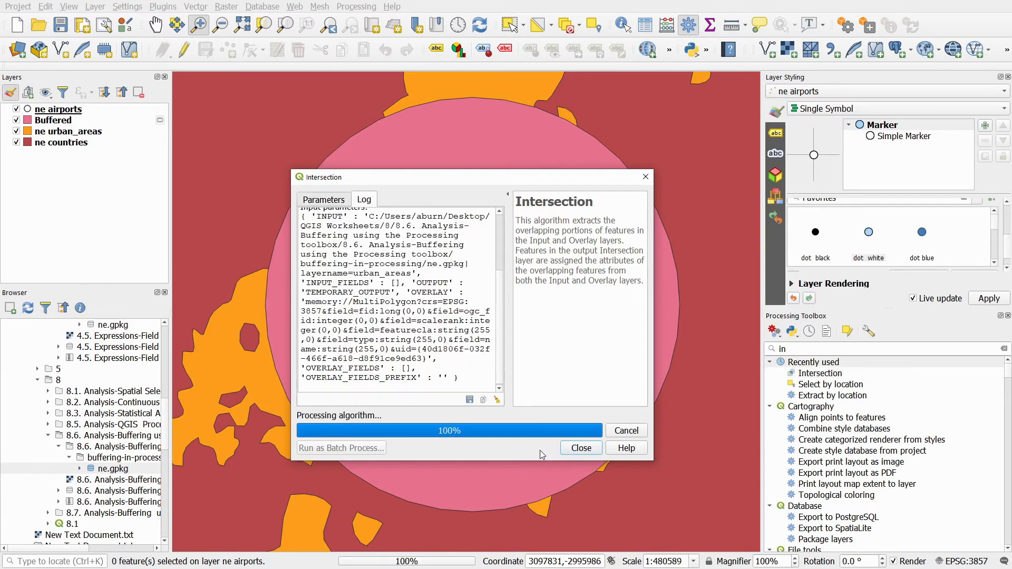
click(646, 176)
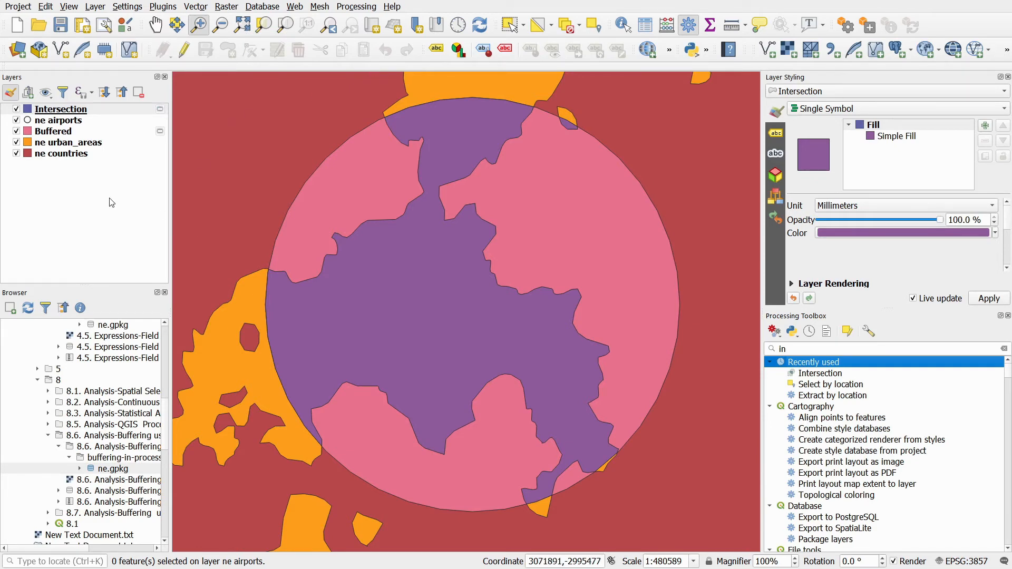
- Set the ne countries layer's fill colour to white
click(56, 154)
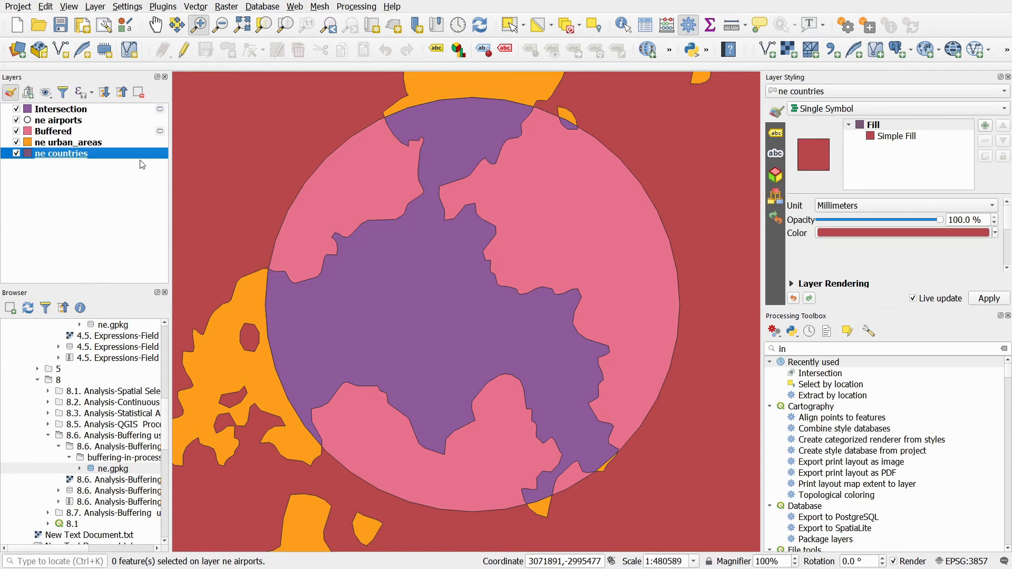
click(932, 235)
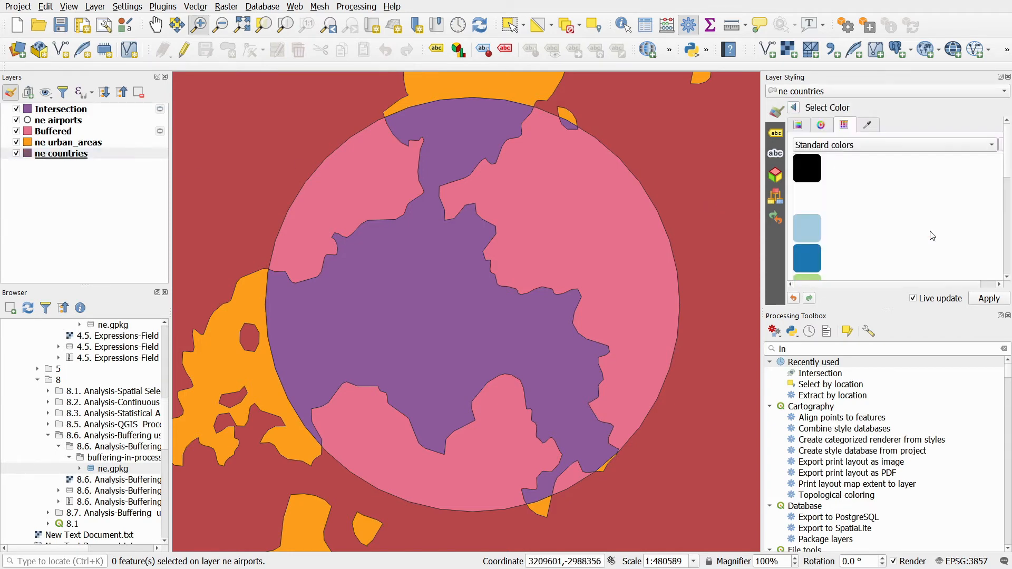
click(814, 203)
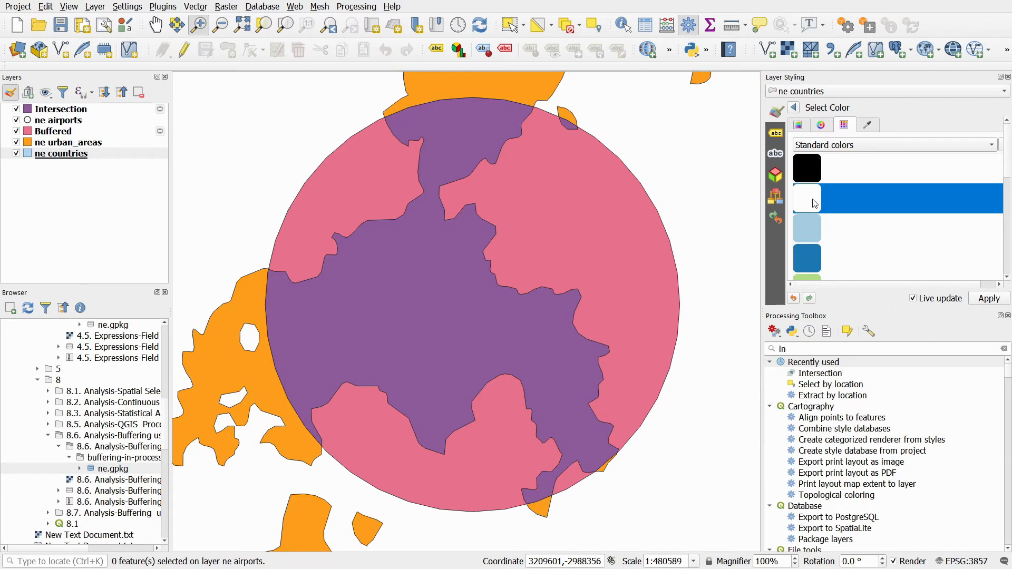
- Set the ne urban_areas layer's fill colour to light green
click(82, 143)
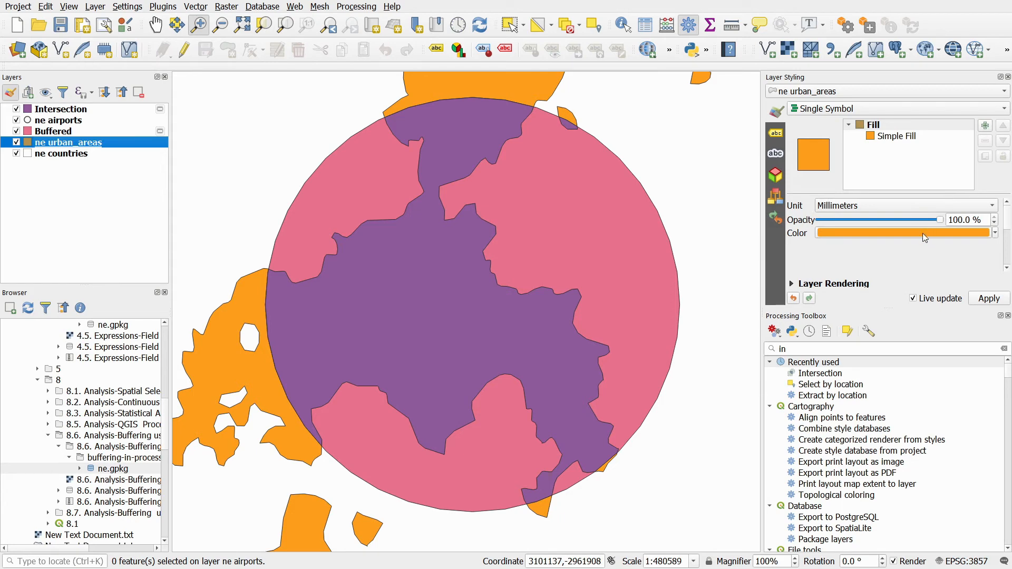
click(922, 233)
click(815, 279)
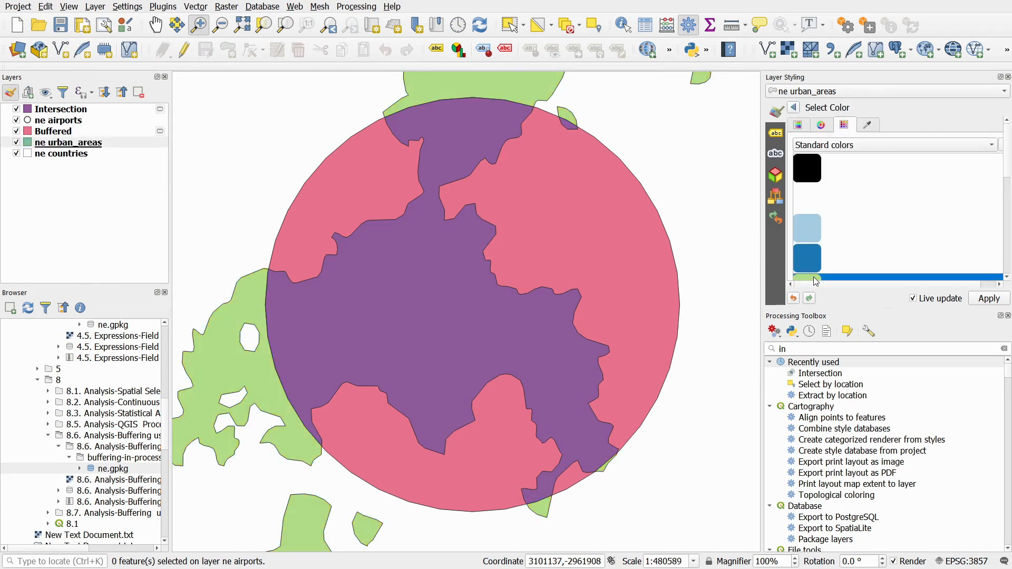
click(795, 109)
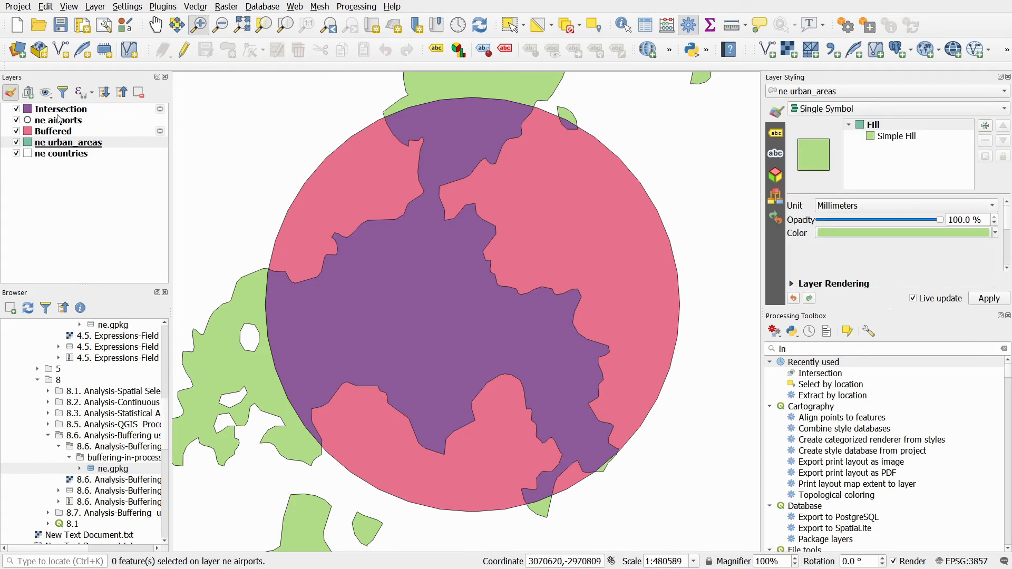
- Apply the "outline red" symbol to the Buffered layer
click(55, 132)
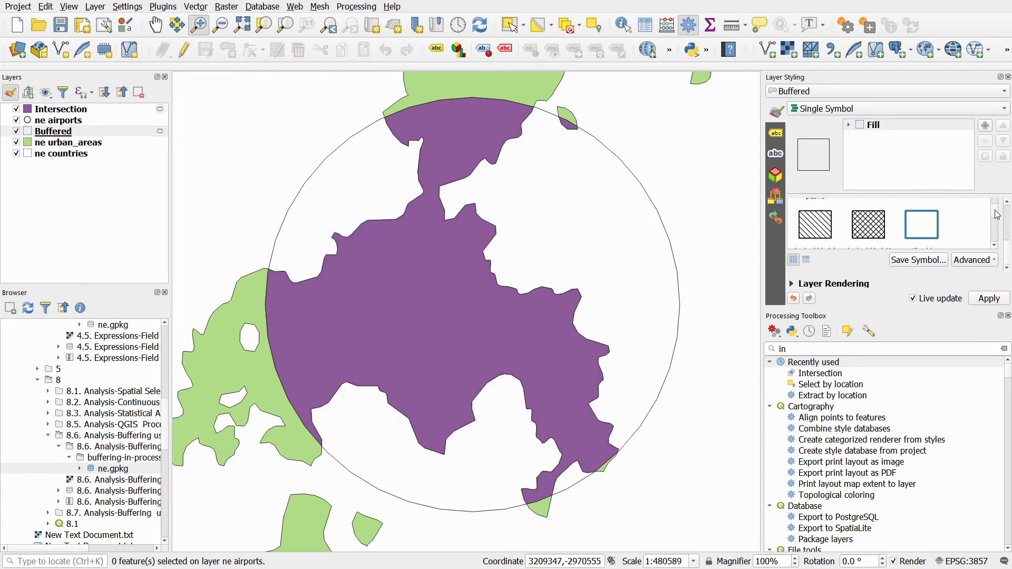
drag(995, 210, 994, 219)
click(869, 225)
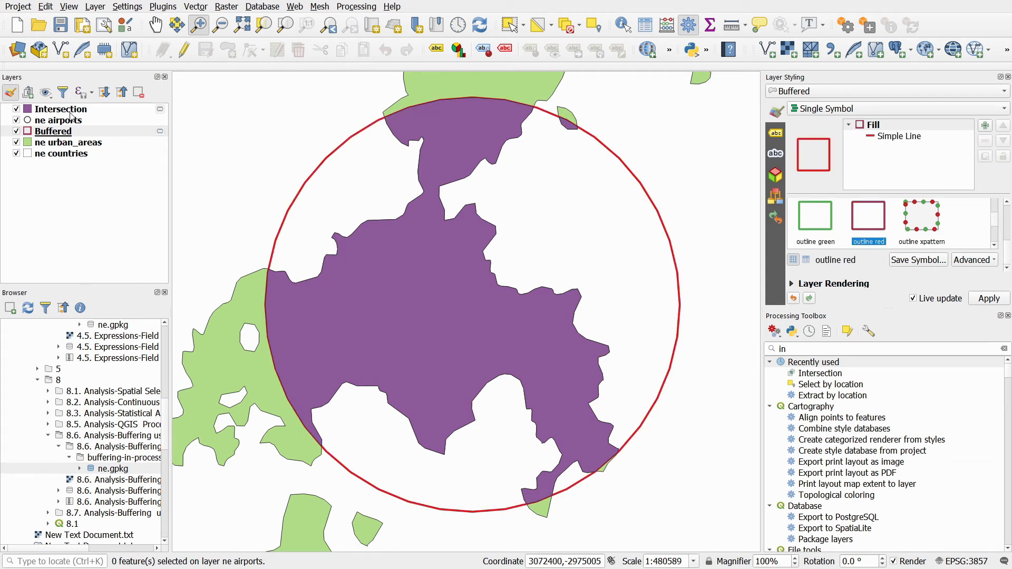
- Move the Intersection layer beneath Buffered and set its fill colour to red
drag(69, 111, 62, 139)
click(61, 132)
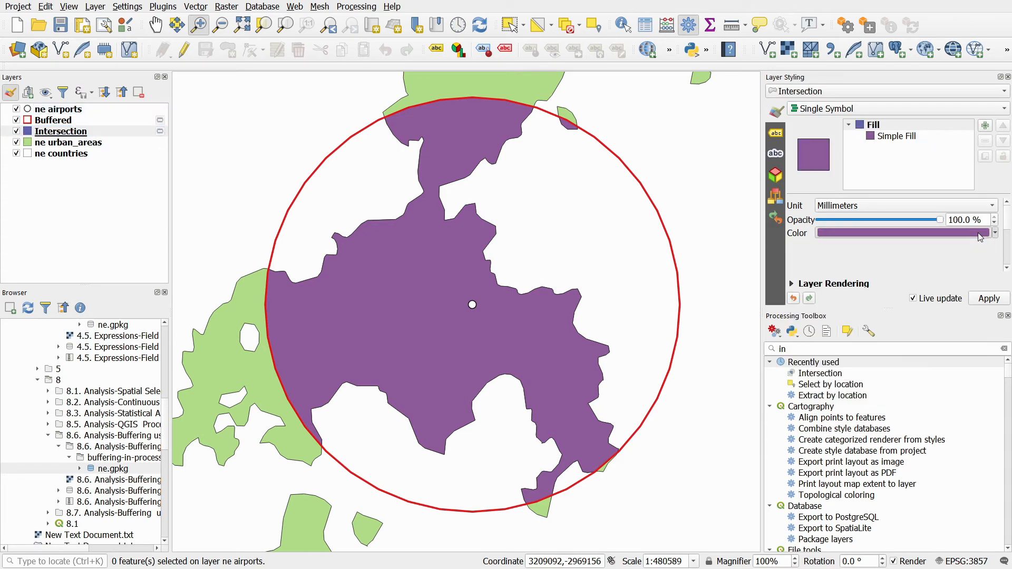
click(978, 232)
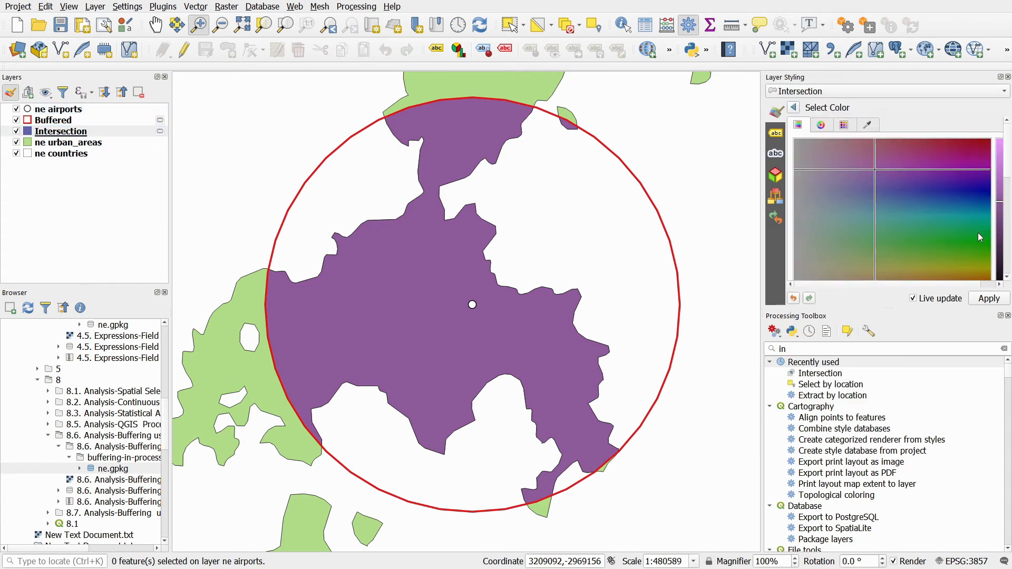
click(846, 126)
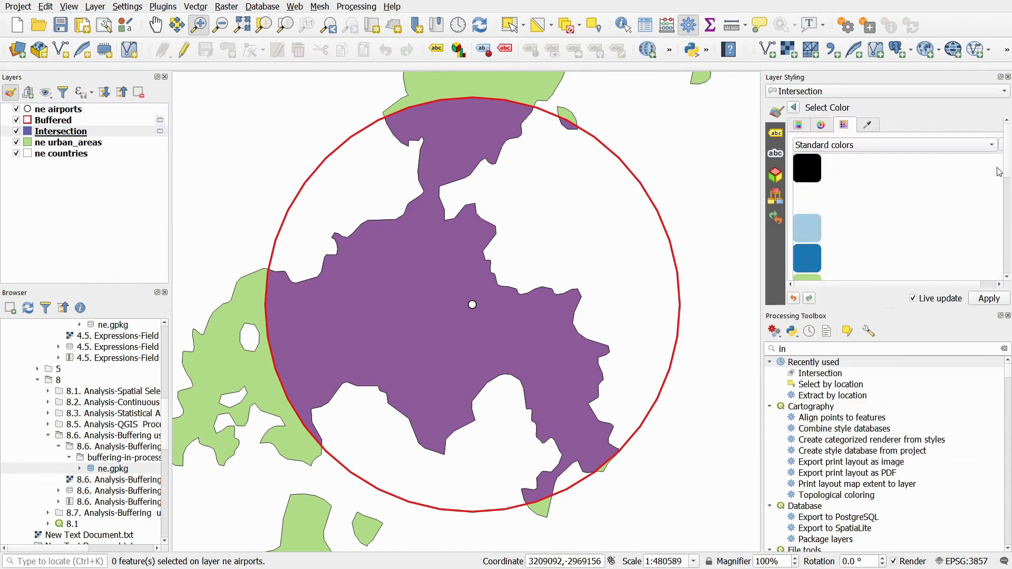
scroll(1008, 165, down, 3)
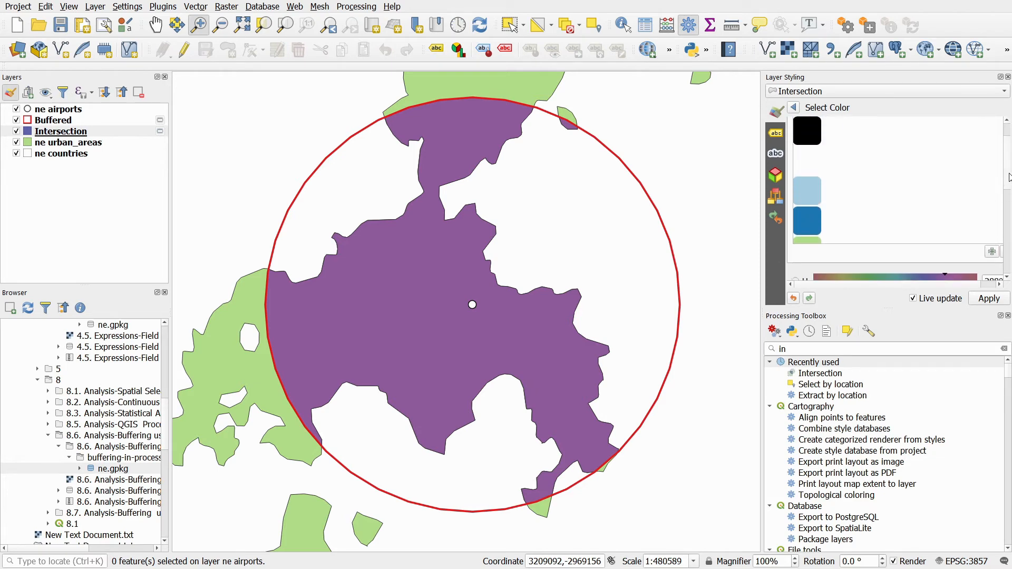
scroll(874, 195, down, 3)
scroll(874, 195, up, 6)
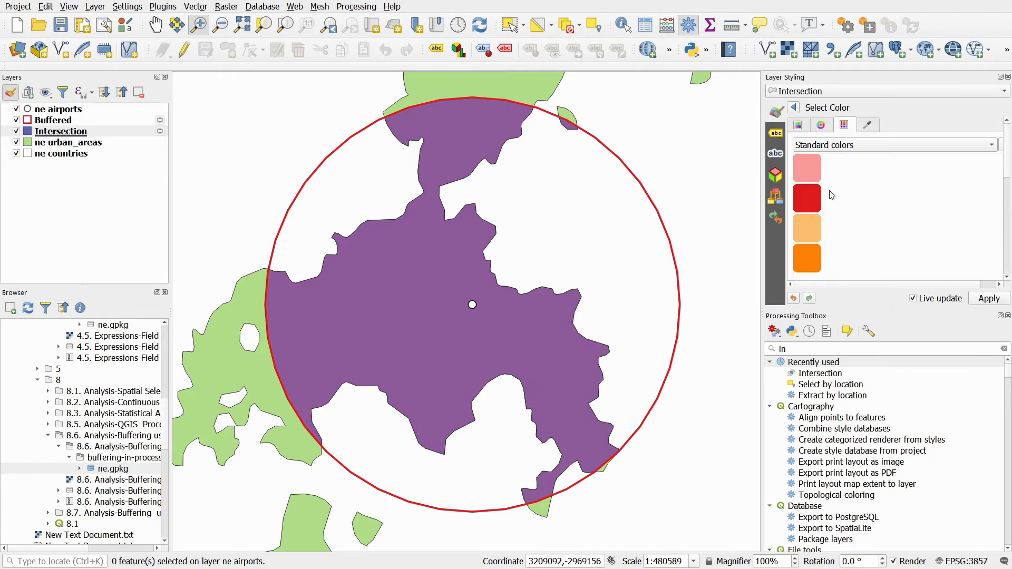
click(811, 199)
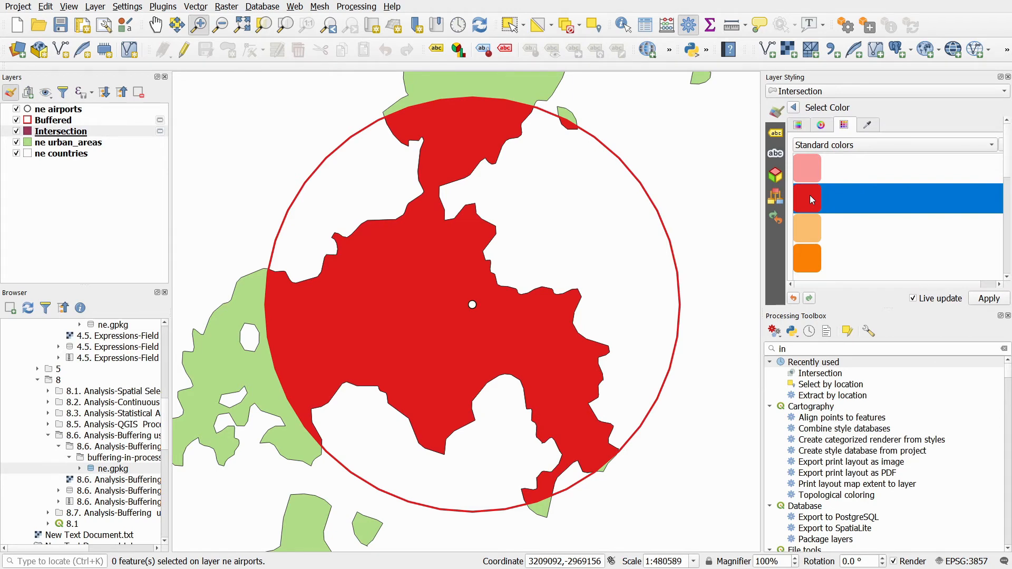
click(793, 107)
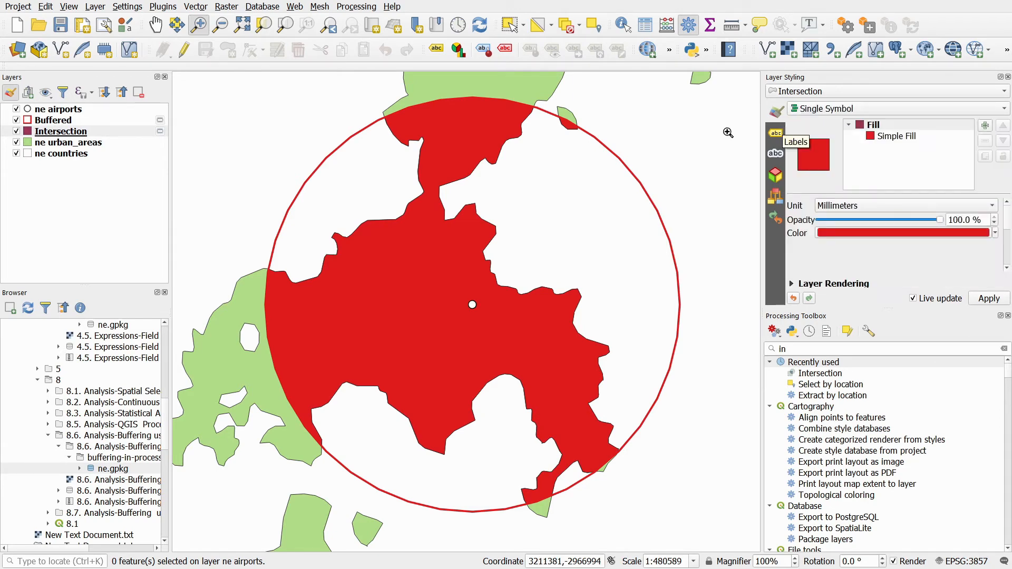
- Turn on single labels for the ne airports layer and enable a text buffer around the labels
click(56, 111)
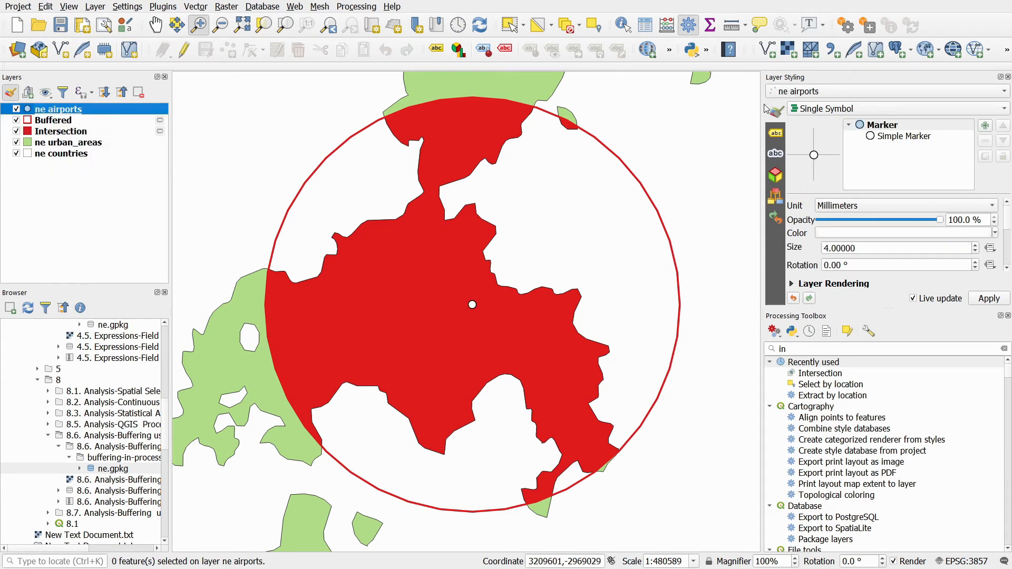
click(776, 137)
click(988, 110)
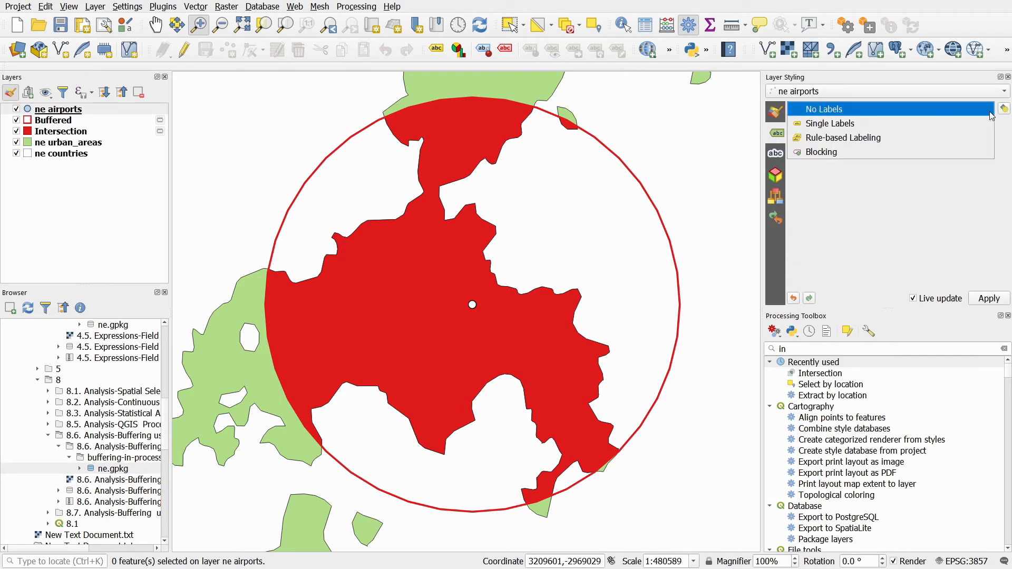
click(868, 126)
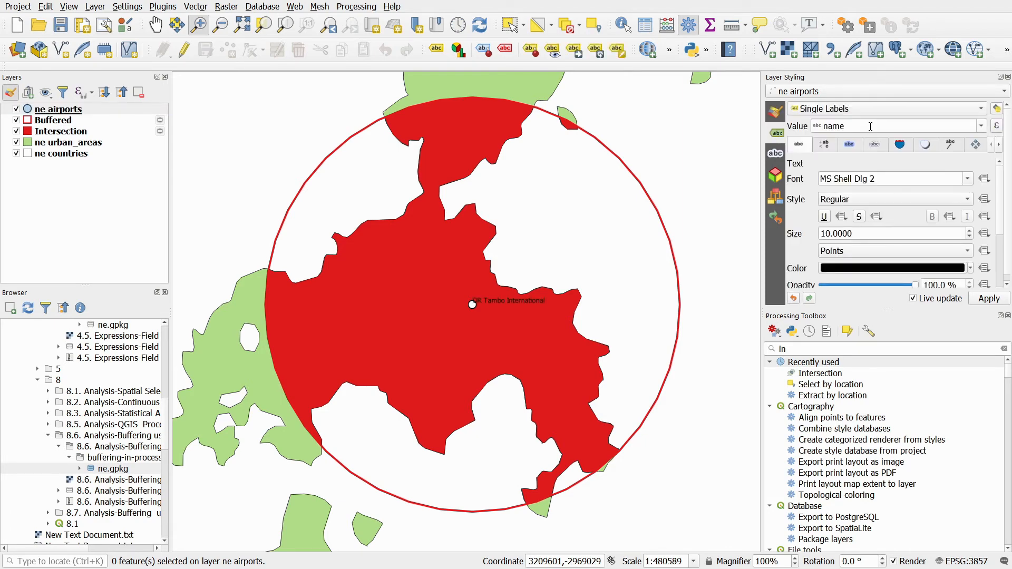
click(856, 144)
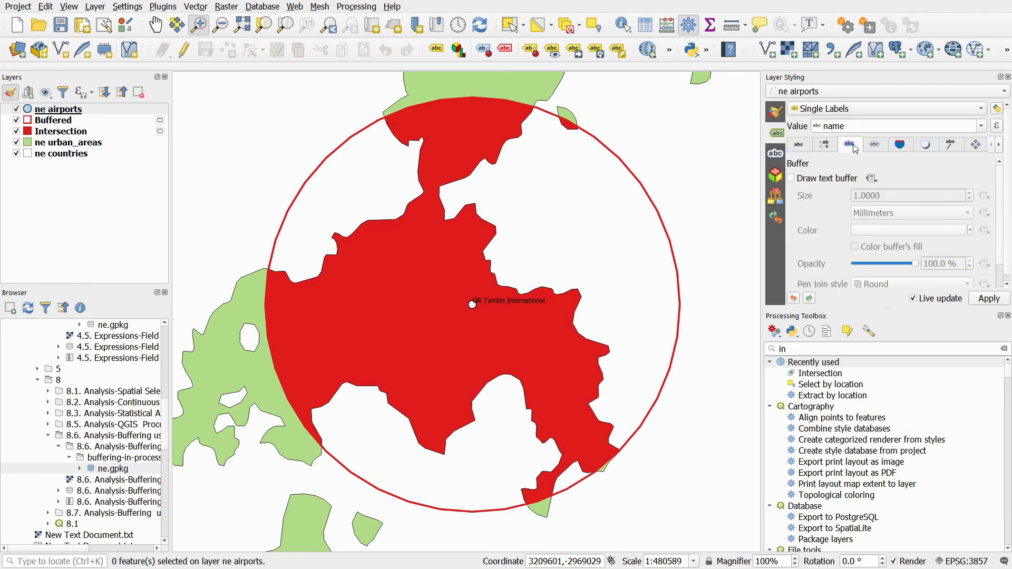
click(790, 180)
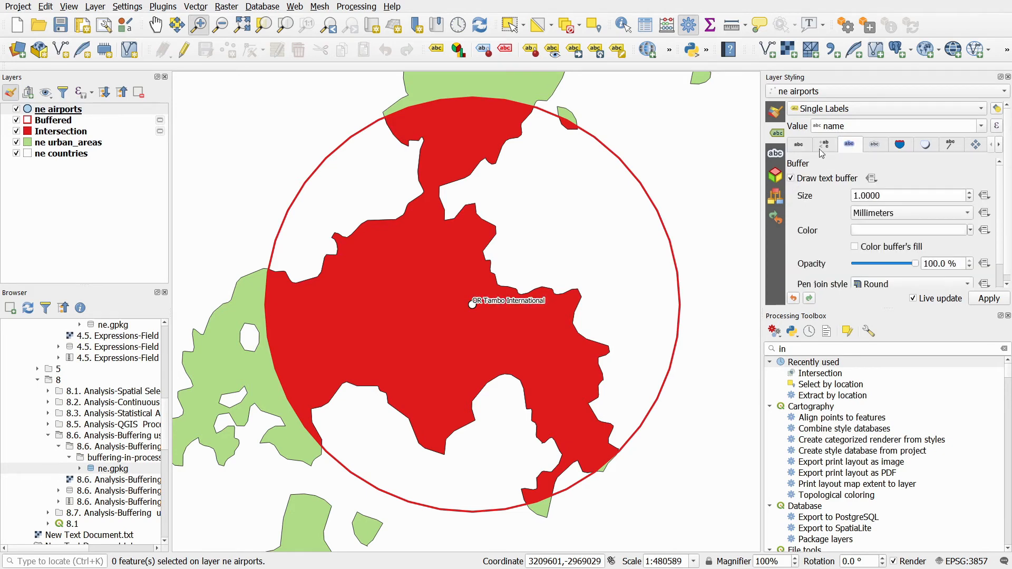
click(800, 145)
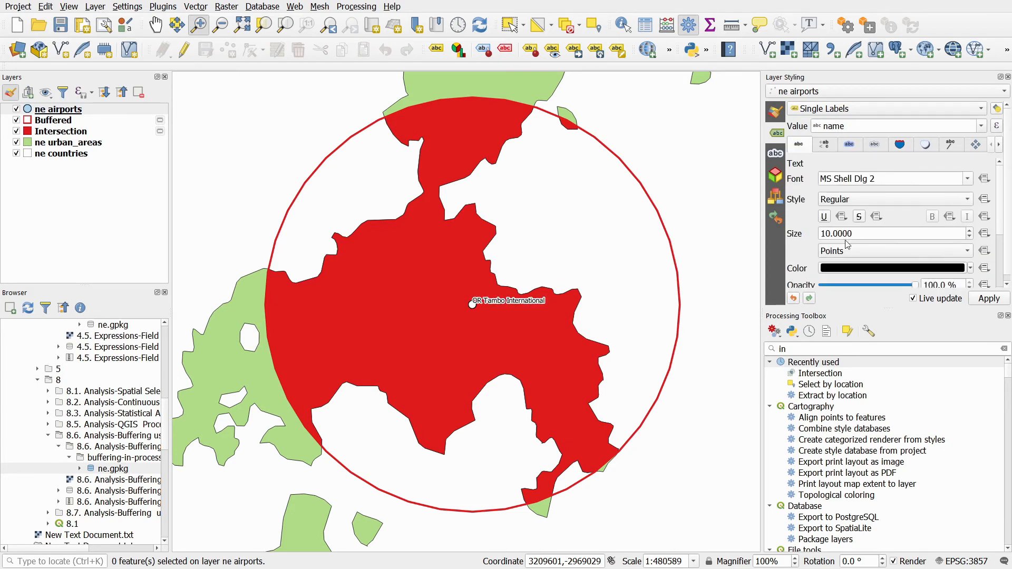
- Set the airport label size to 14 points and switch its placement mode to Offset from Point
double_click(862, 234)
text(14)
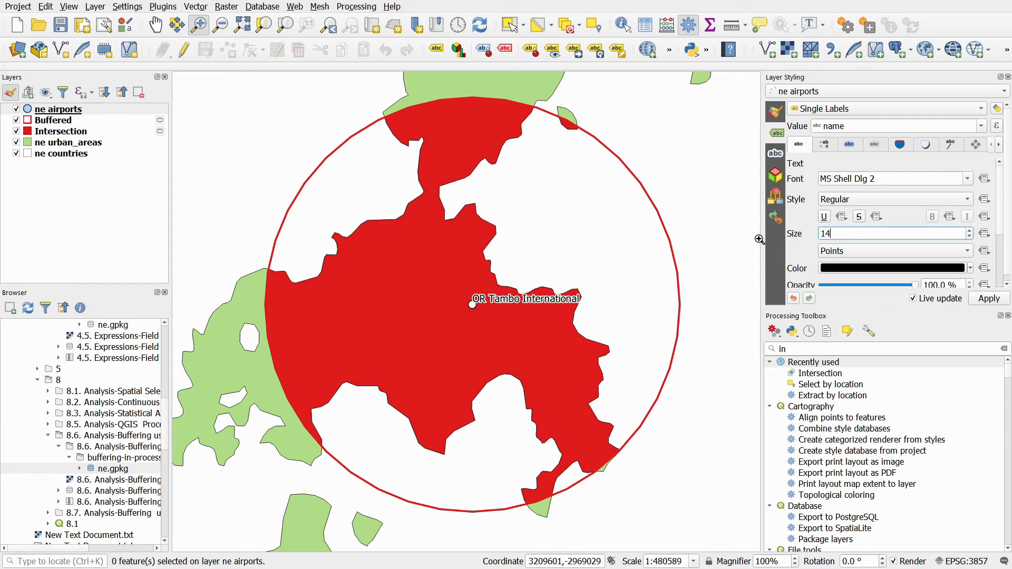
click(975, 145)
click(978, 230)
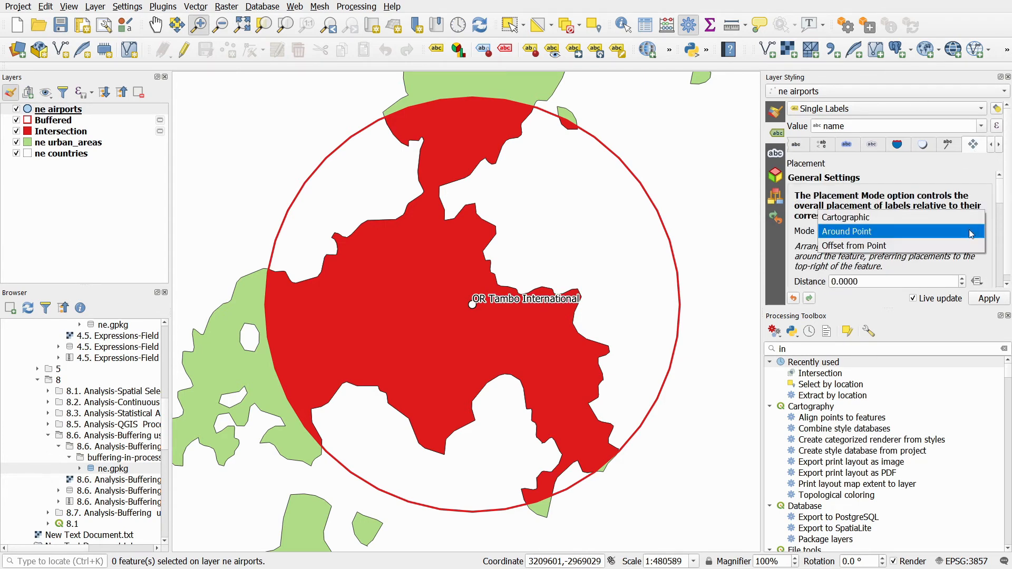
click(879, 252)
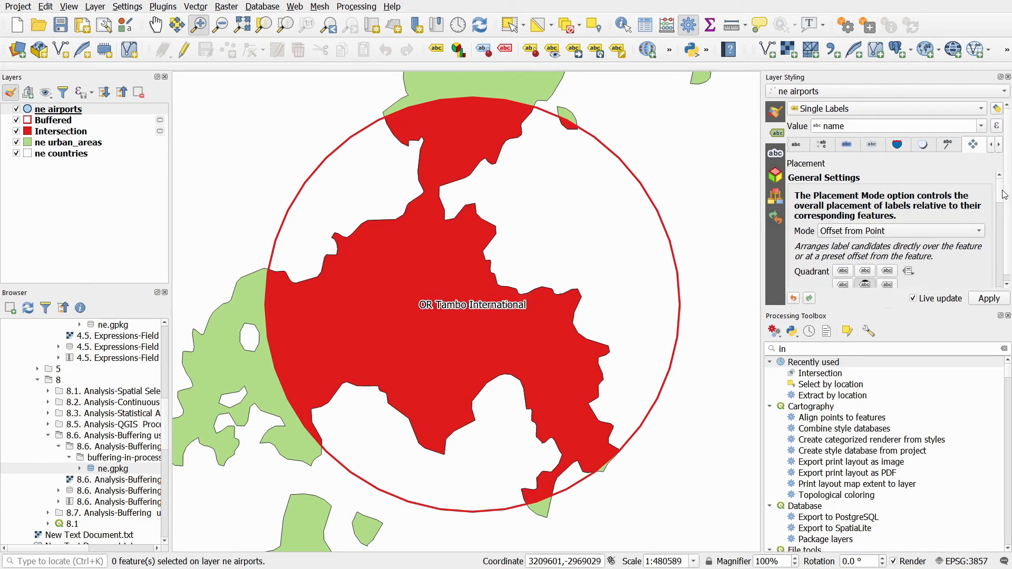
- Place the airport label in the right-hand quadrant with an X offset of 4 millimetres
scroll(1003, 195, down, 3)
click(887, 218)
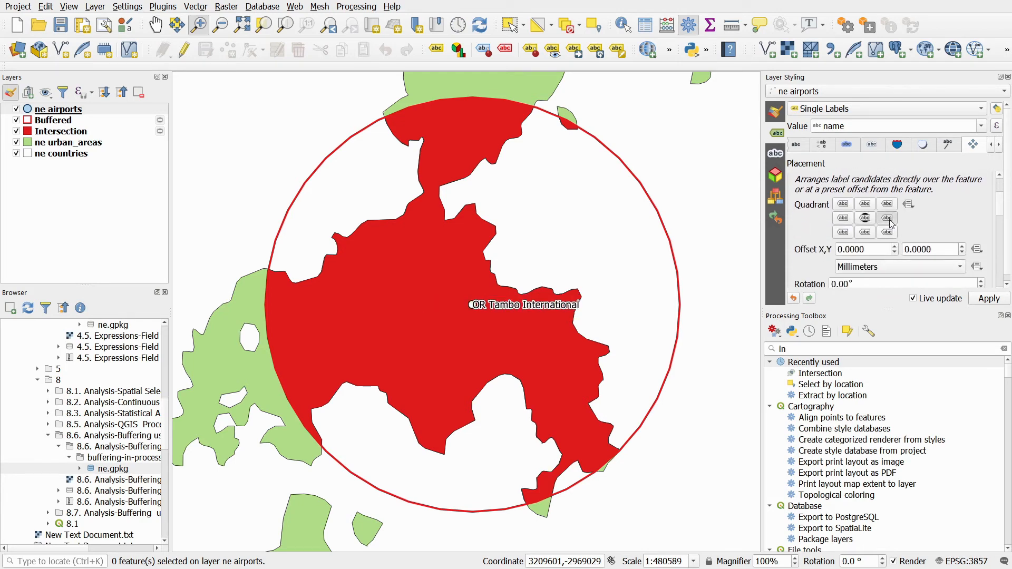
drag(870, 248, 816, 245)
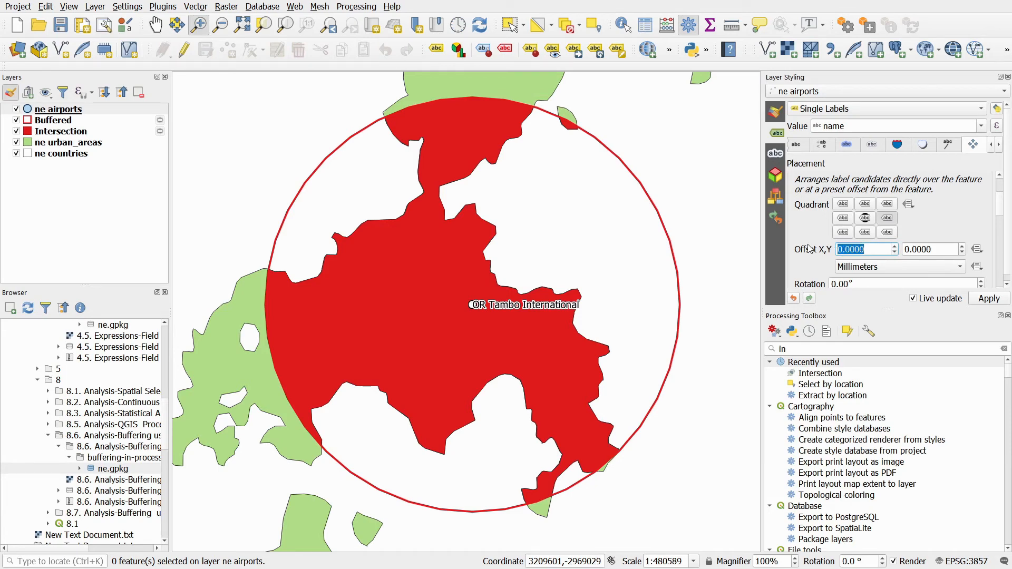
text(4)
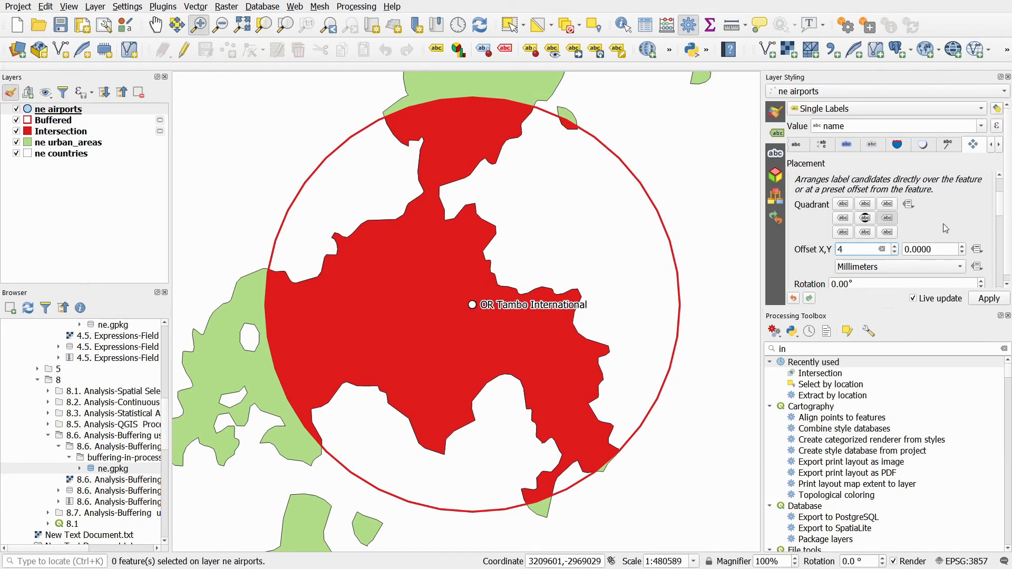
scroll(1001, 201, down, 5)
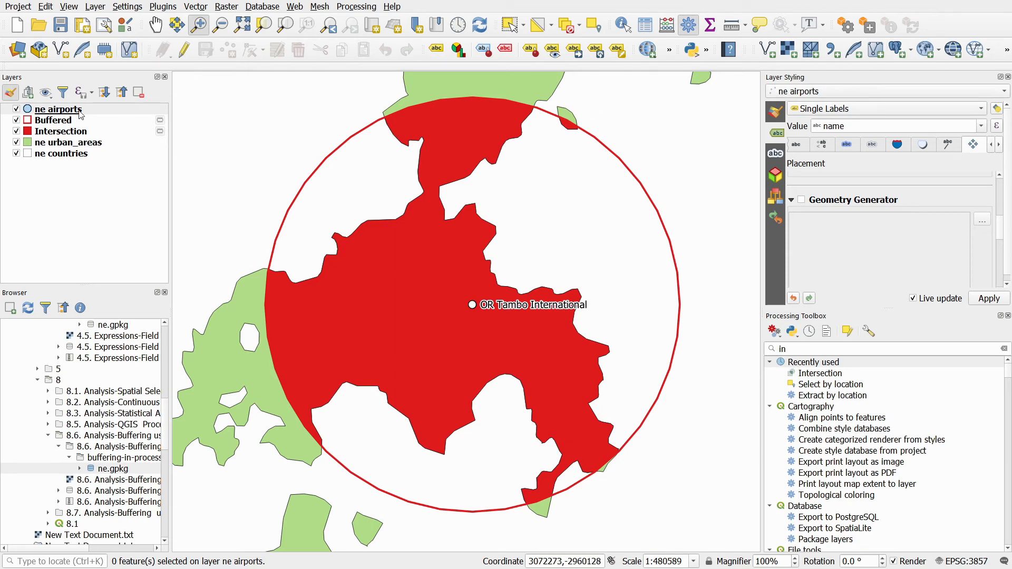
- Turn on single labels for the Buffered layer using the expression round(($area),2)
click(55, 125)
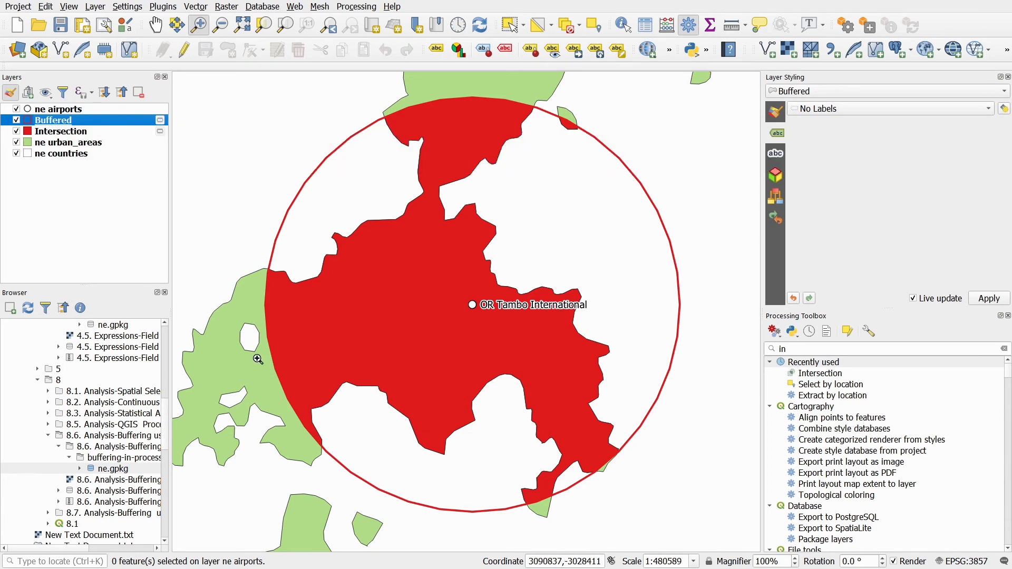
click(964, 108)
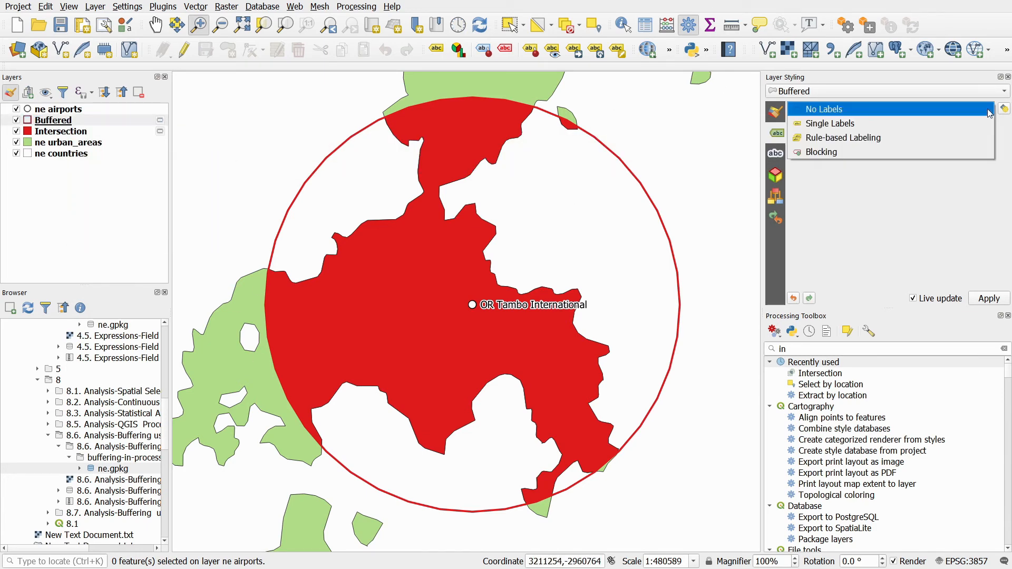
click(830, 125)
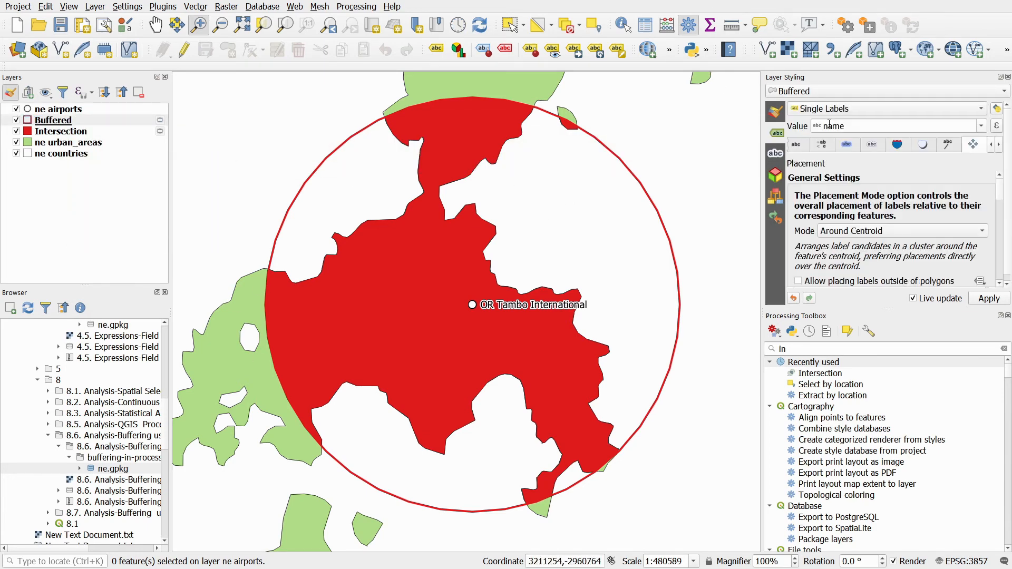
click(997, 125)
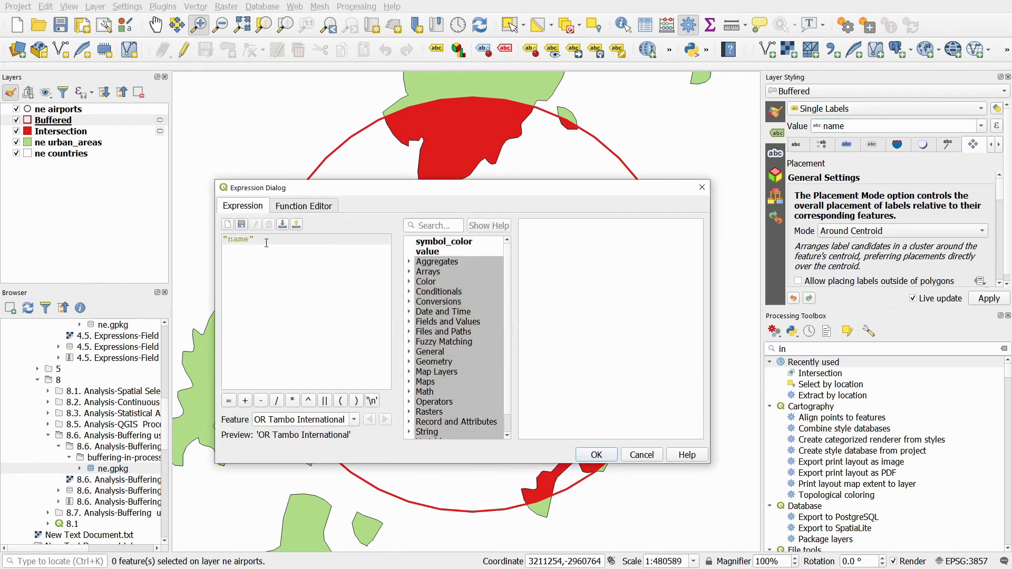
key(ctrl+a)
text(round(($area),2))
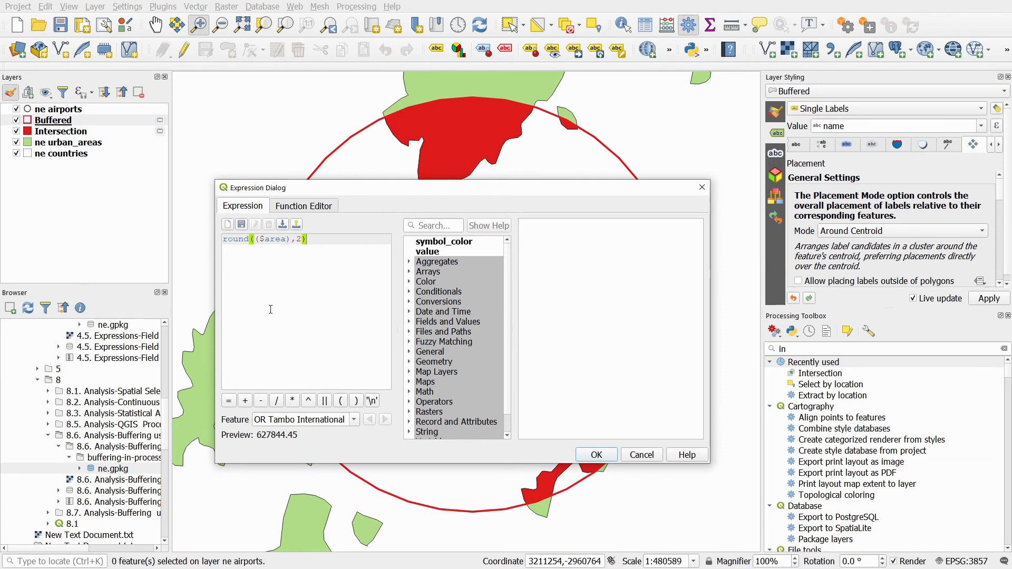
click(600, 455)
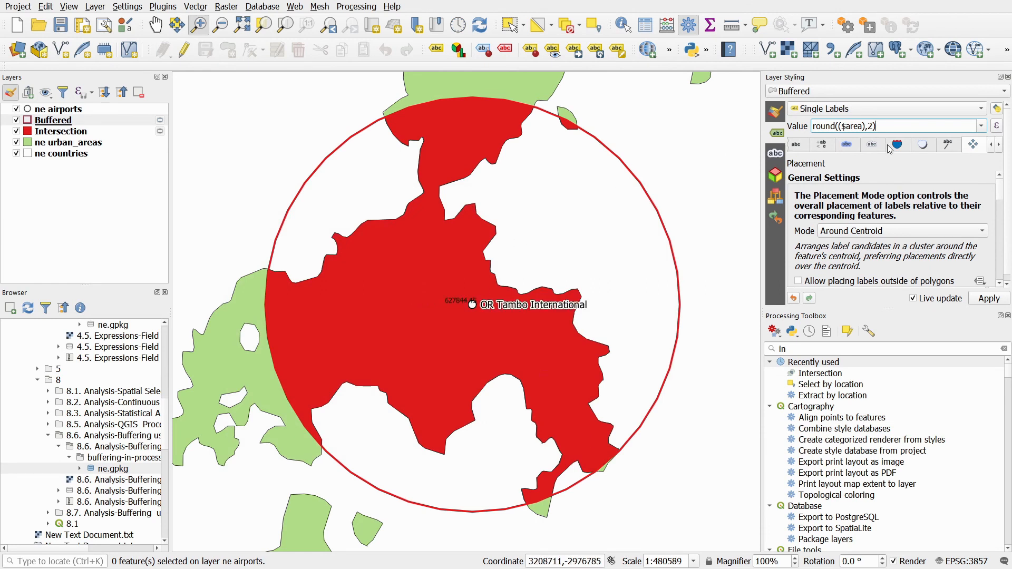
- Enable a text buffer for the Buffered layer's labels and set their text size to 14 points
click(846, 145)
click(790, 179)
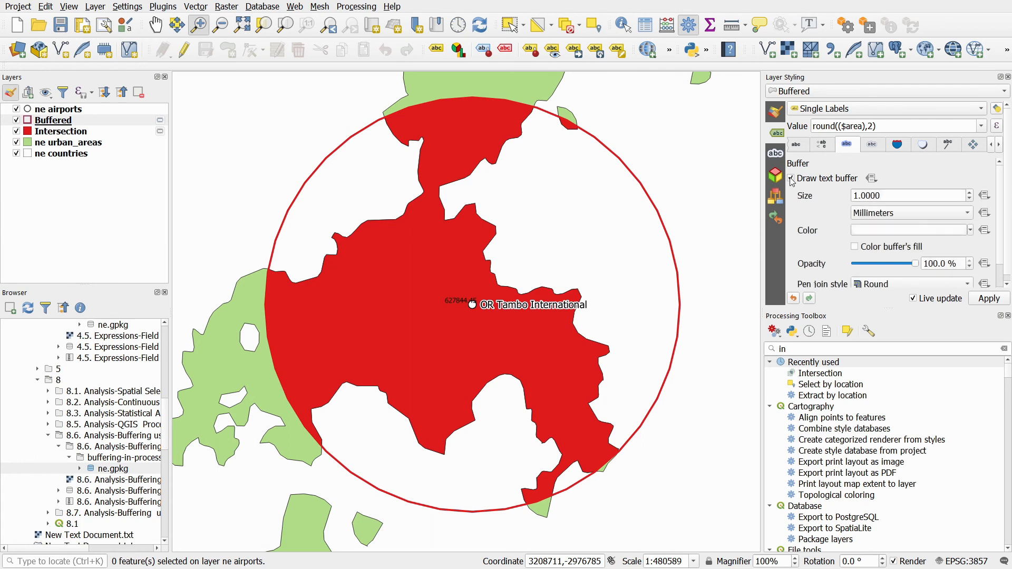
click(798, 147)
drag(866, 235, 758, 230)
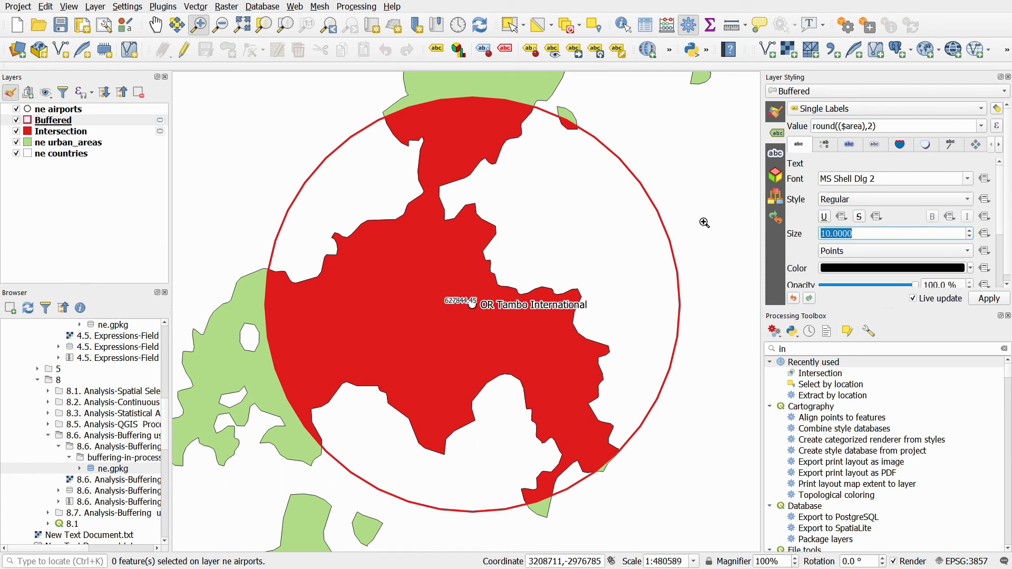
text(14)
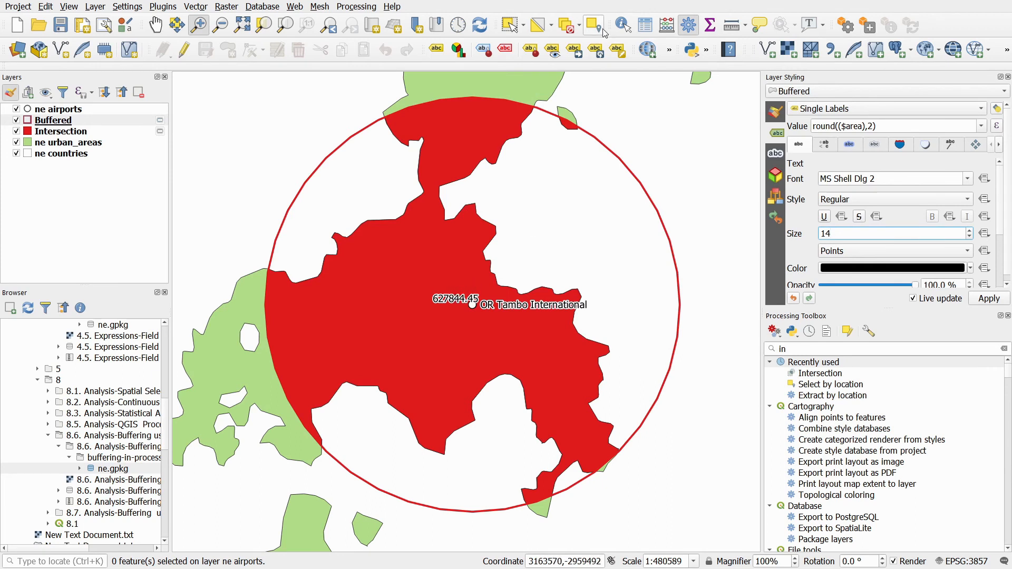
- Move the buffer's area label to sit below the airport label with the Move Label tool
click(574, 51)
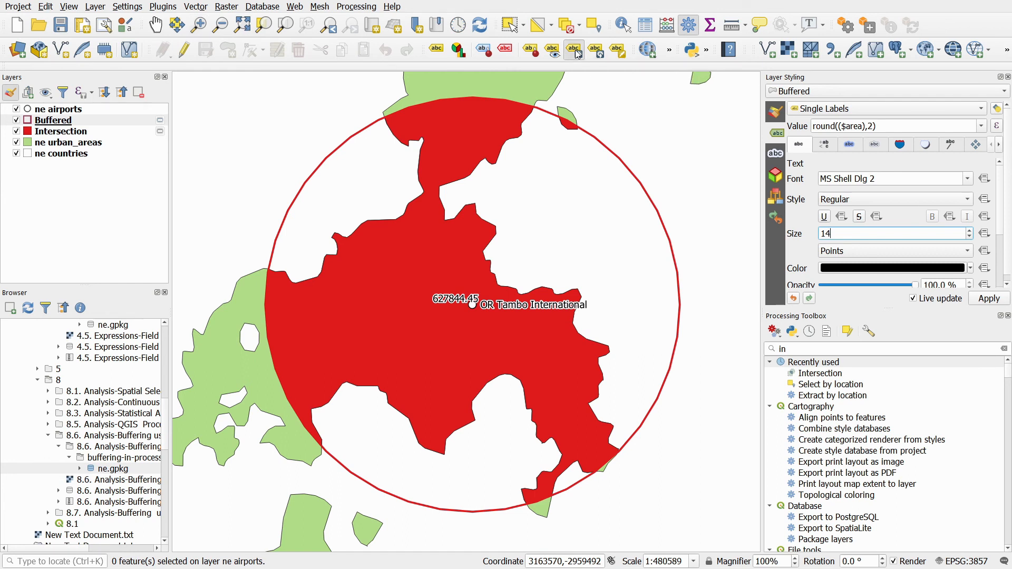
click(452, 304)
click(596, 491)
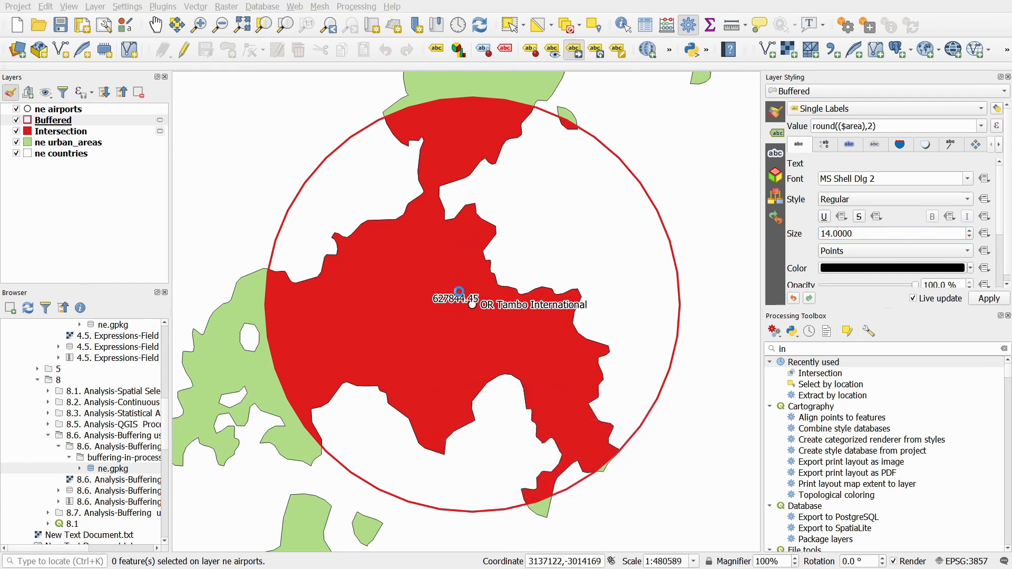
click(454, 299)
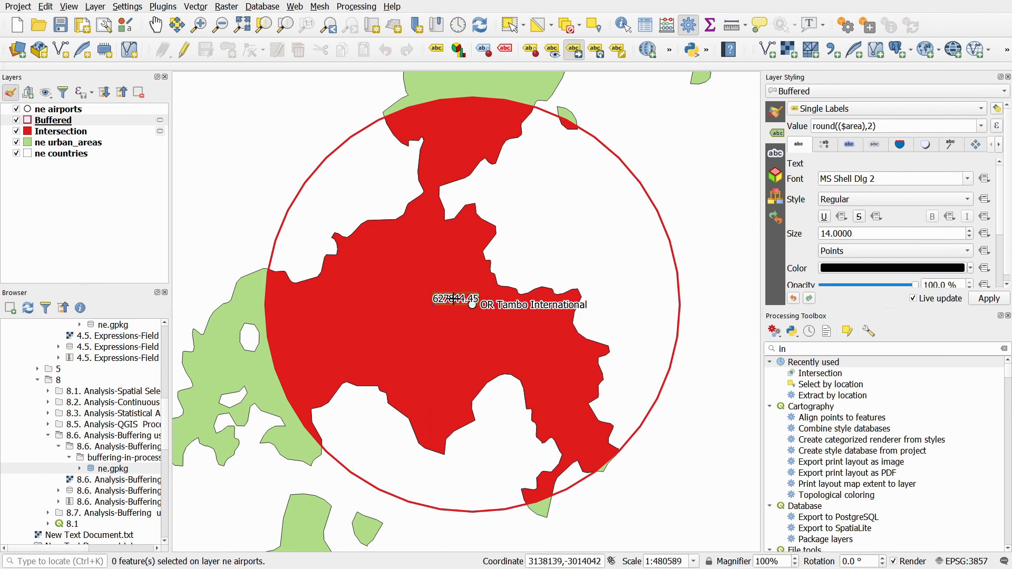
click(473, 350)
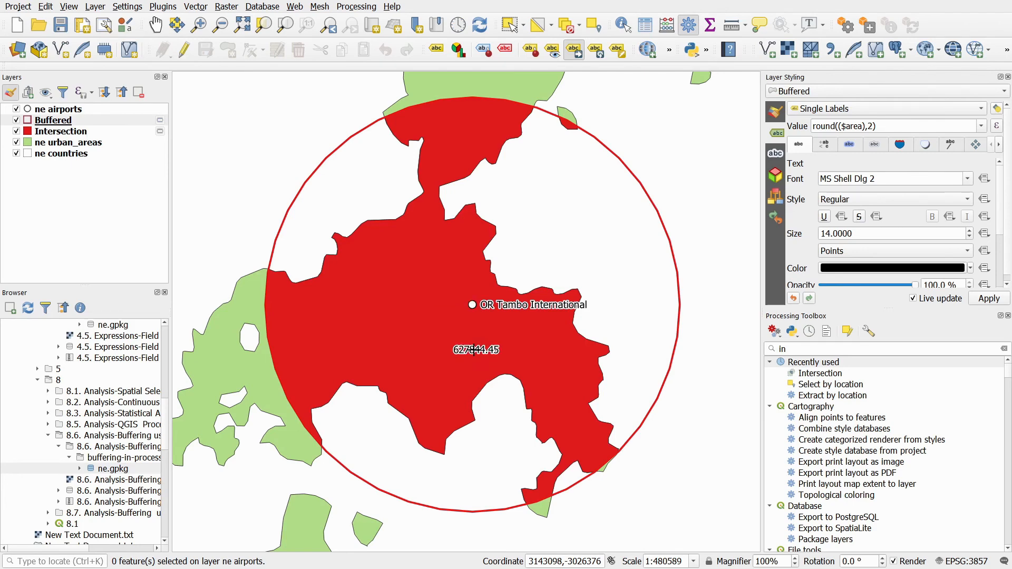
click(156, 25)
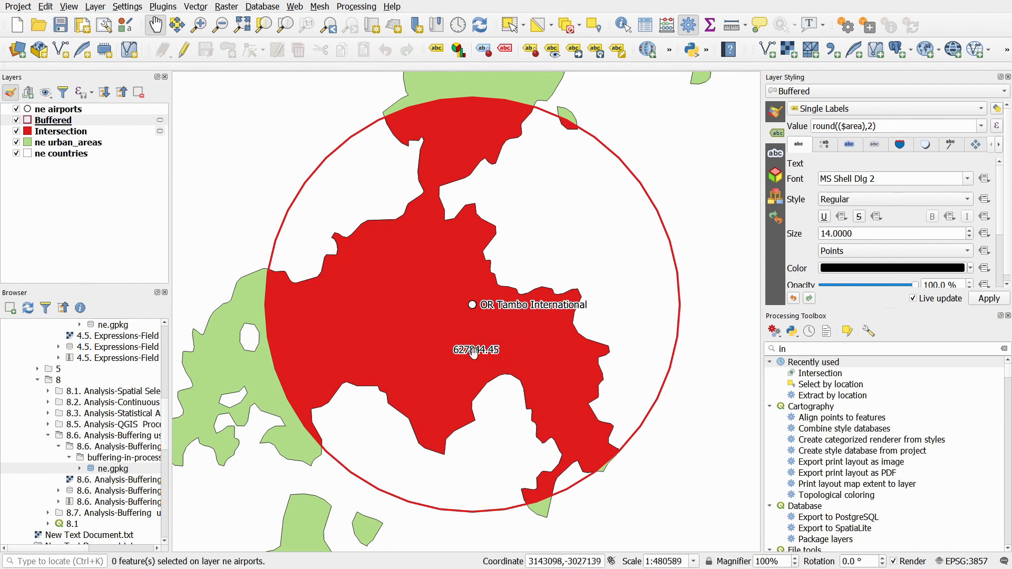
- Set the project's units for area measurement to Square Meters and refresh the map
click(18, 7)
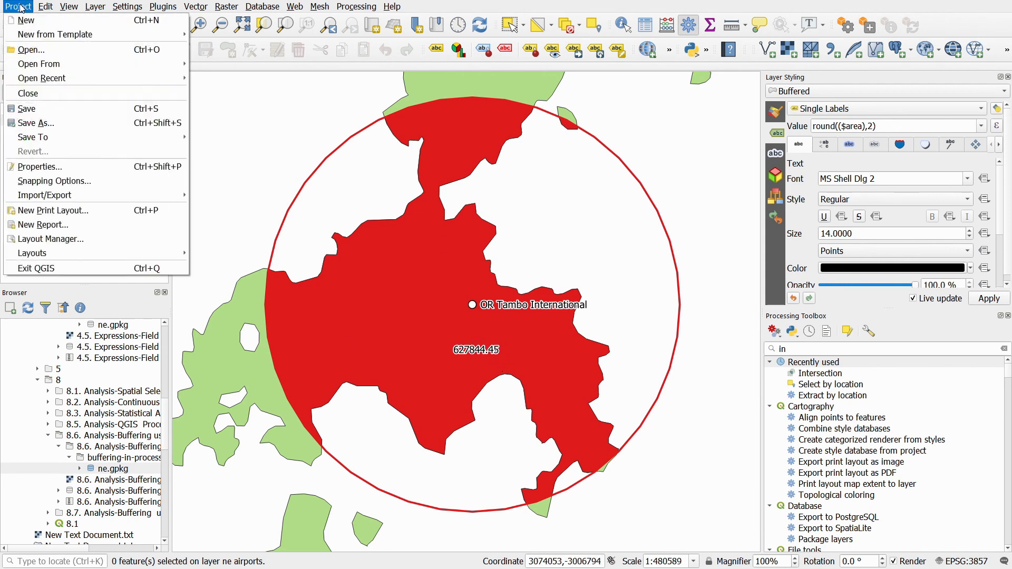
click(58, 166)
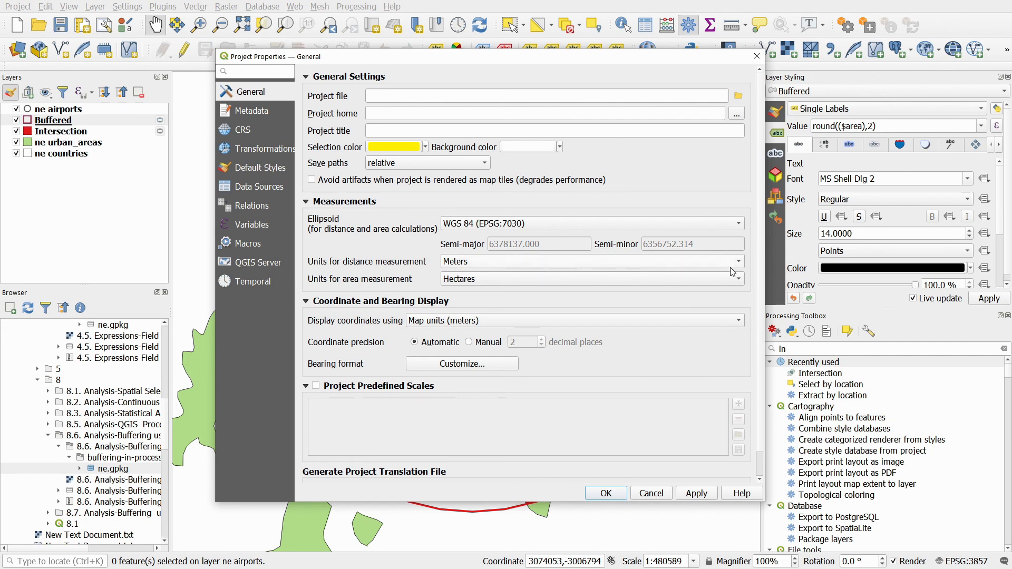
click(738, 279)
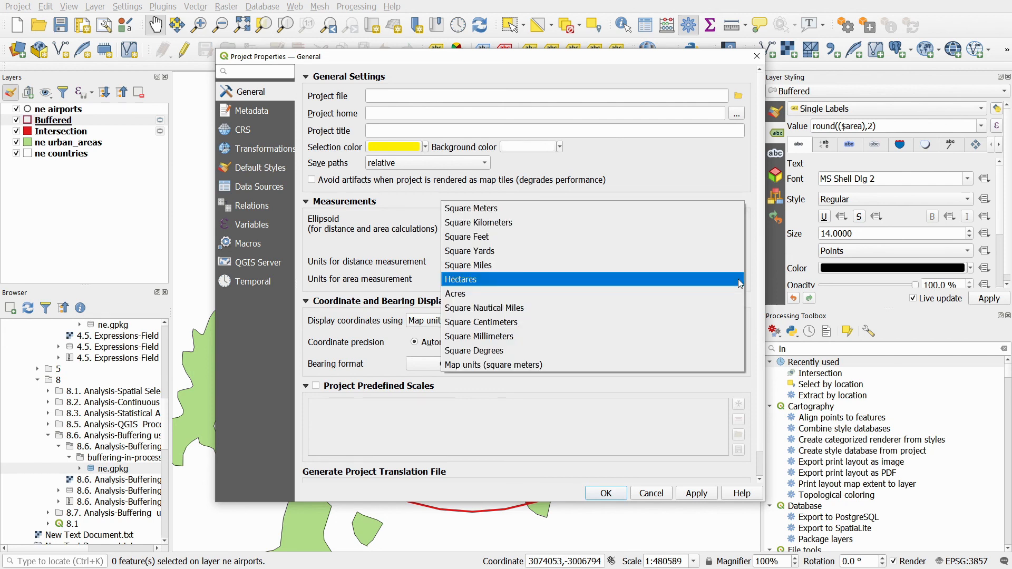
click(510, 206)
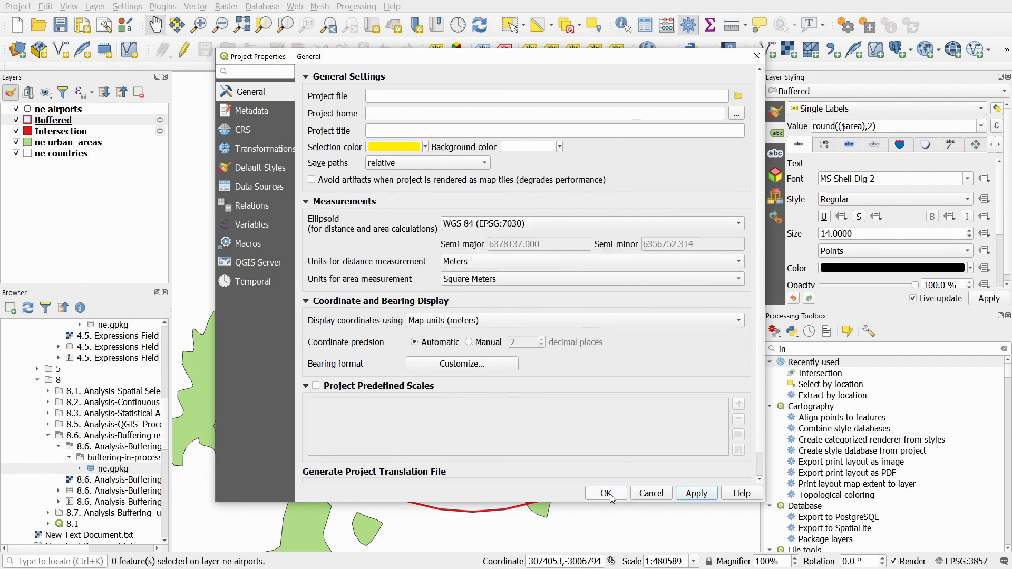
click(606, 493)
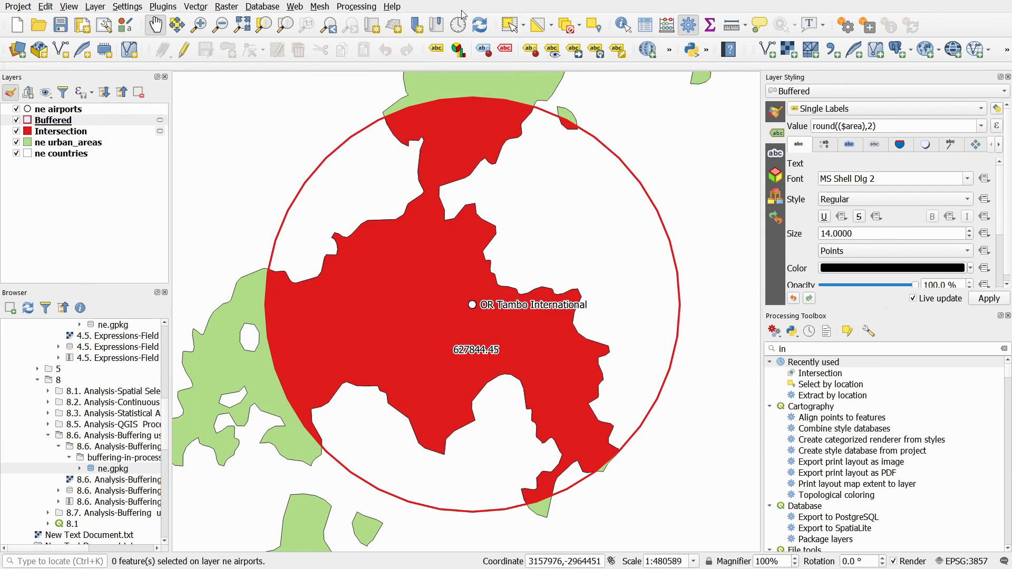
click(479, 24)
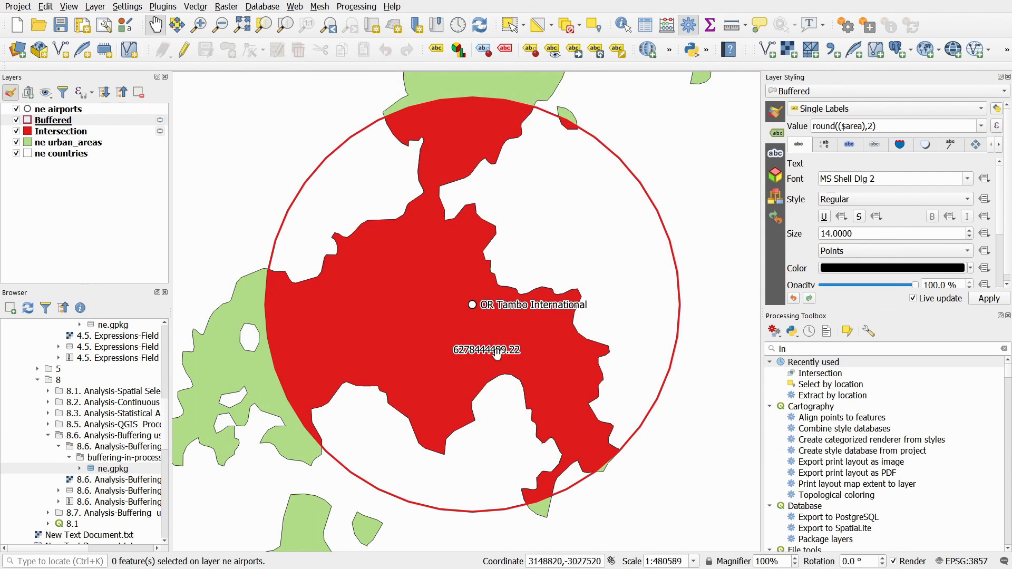